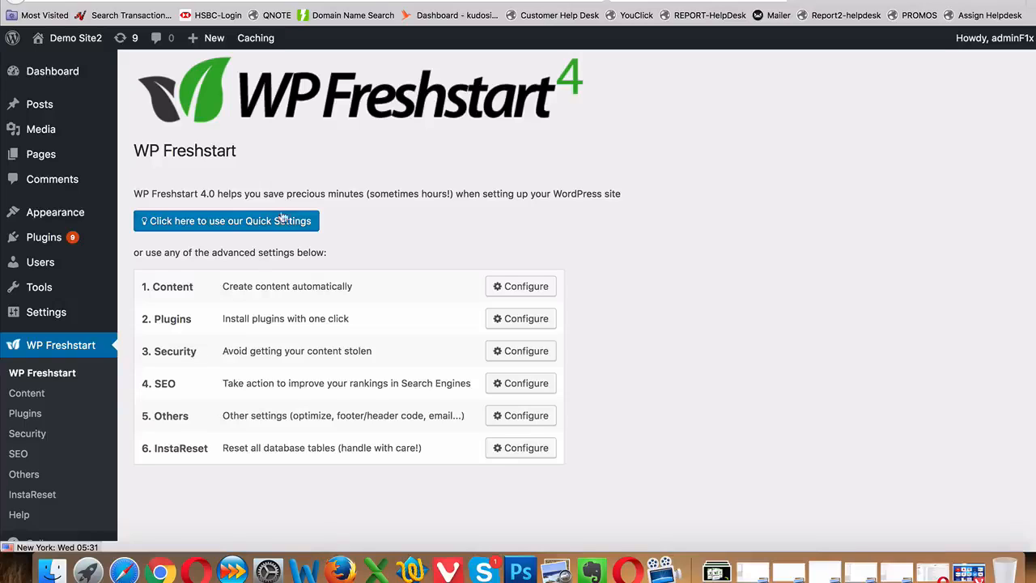
# Open WP Freshstart's Quick Settings and enable Create Blank Pages, placing the cursor in the Page Titles field
pyautogui.click(259, 228)
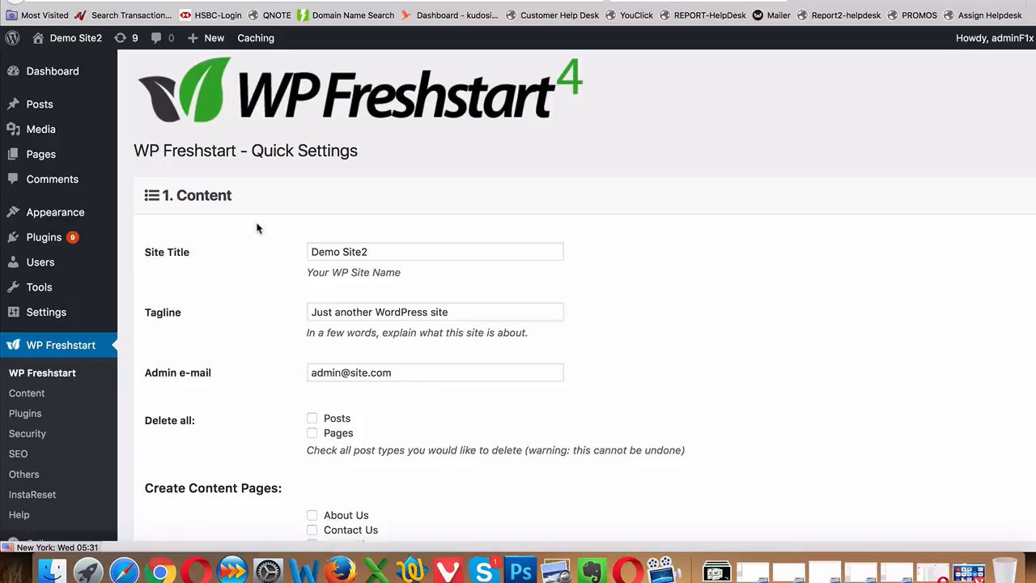
pyautogui.scroll(-1, 231, 272)
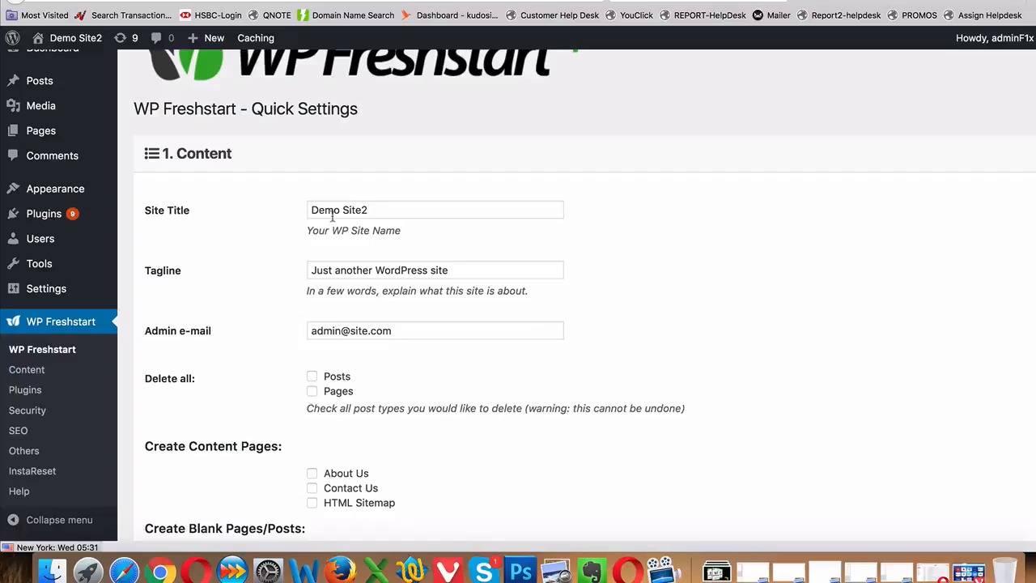
pyautogui.scroll(-4, 358, 212)
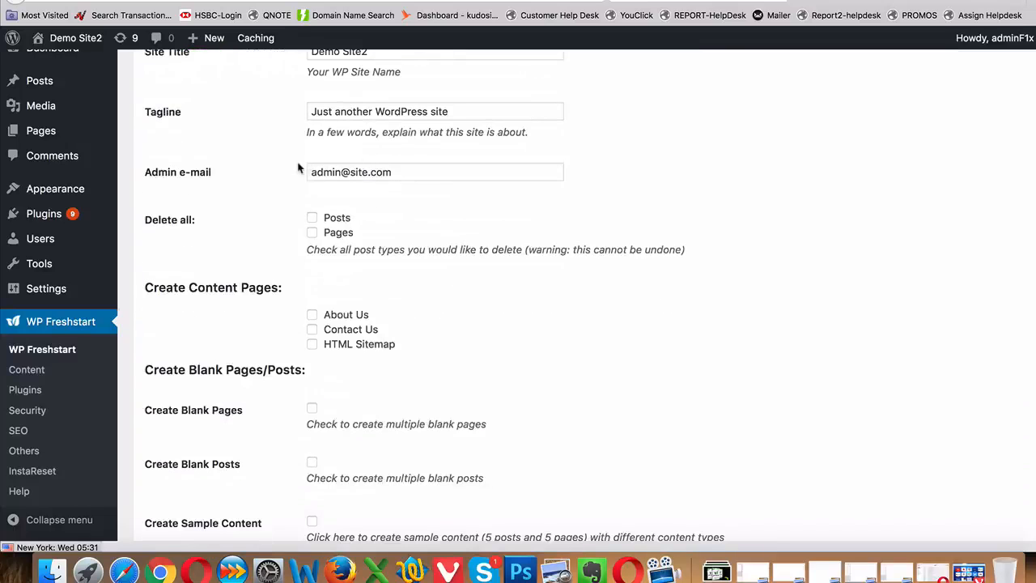
pyautogui.scroll(-2, 333, 166)
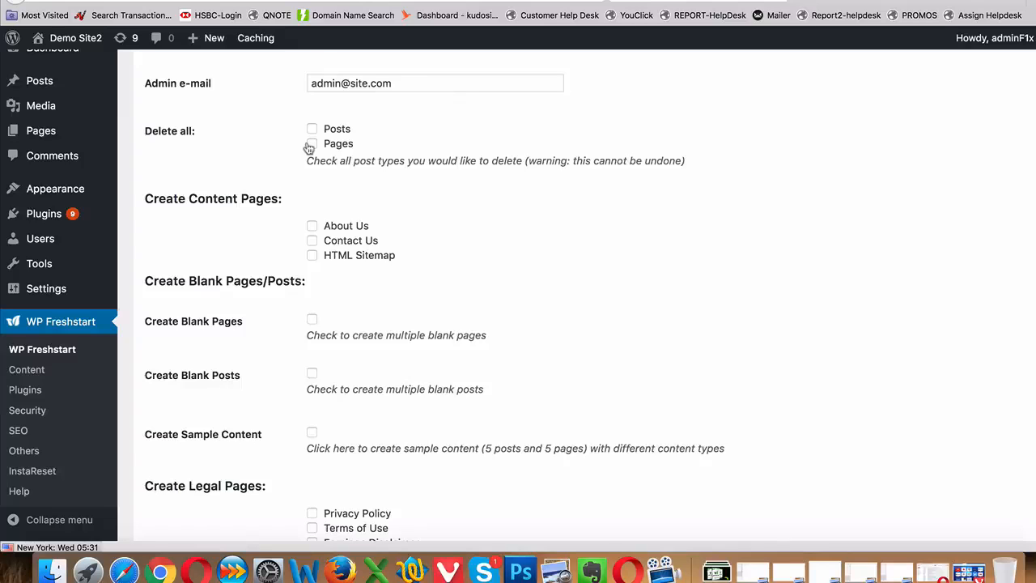
pyautogui.scroll(-1, 309, 148)
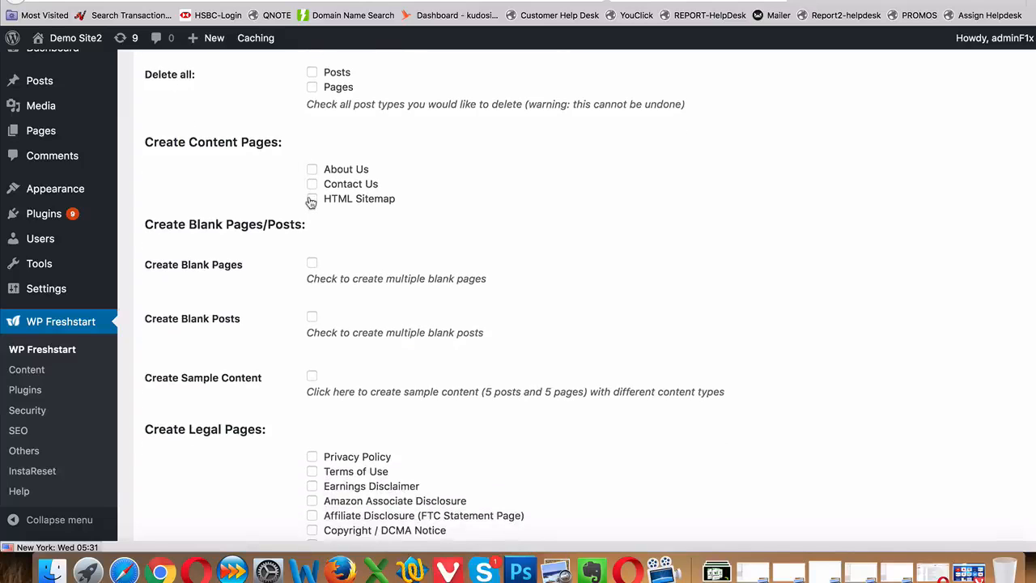
pyautogui.click(311, 265)
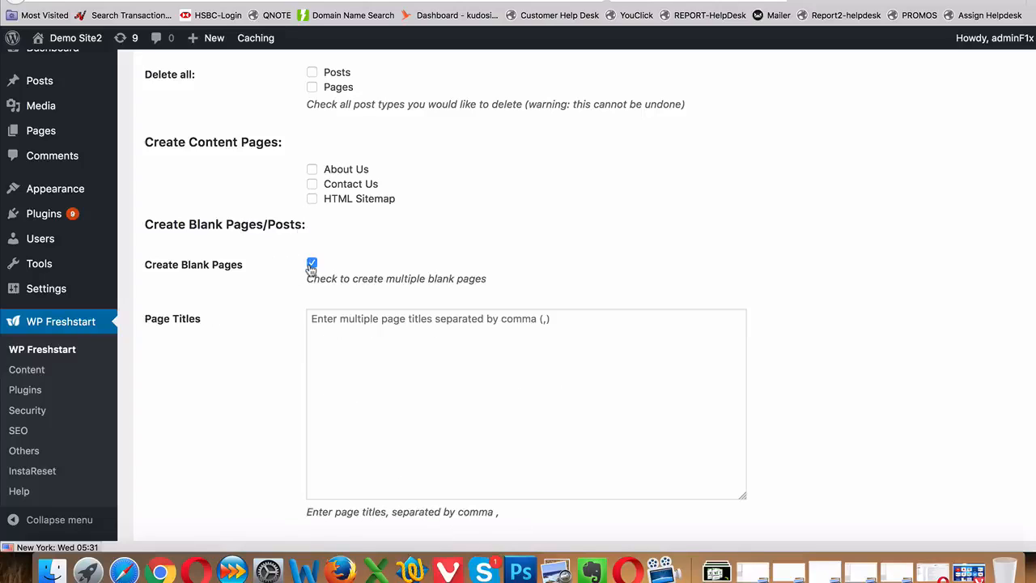
pyautogui.click(332, 364)
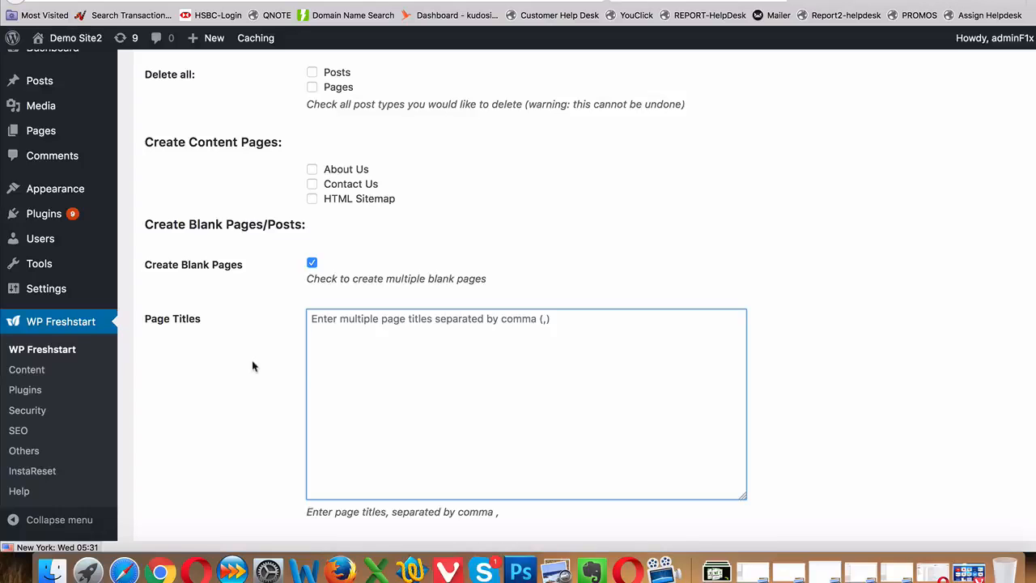
# Enable Create Blank Posts and Create Sample Content in the Content section
pyautogui.scroll(-5, 253, 367)
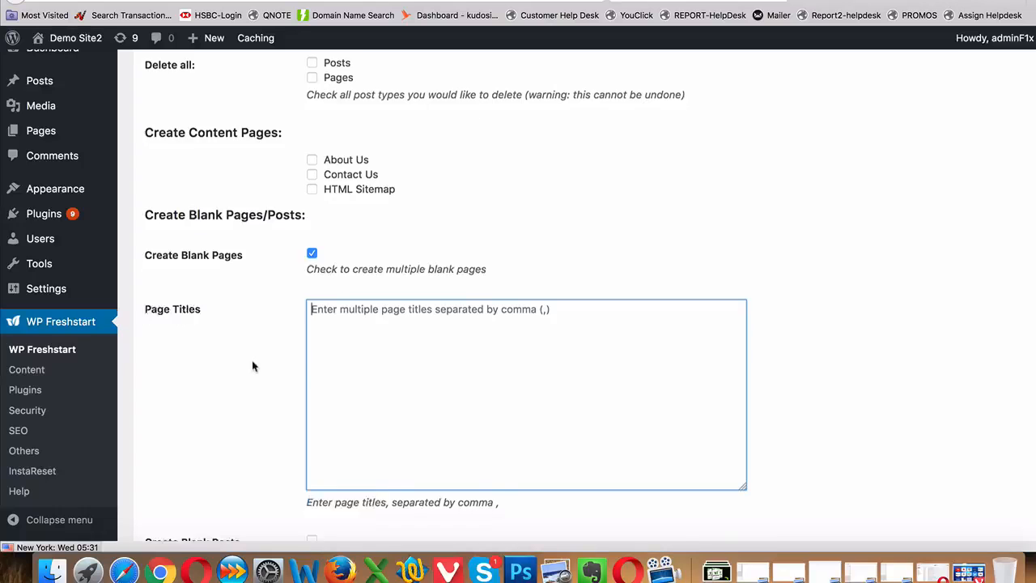
pyautogui.click(312, 174)
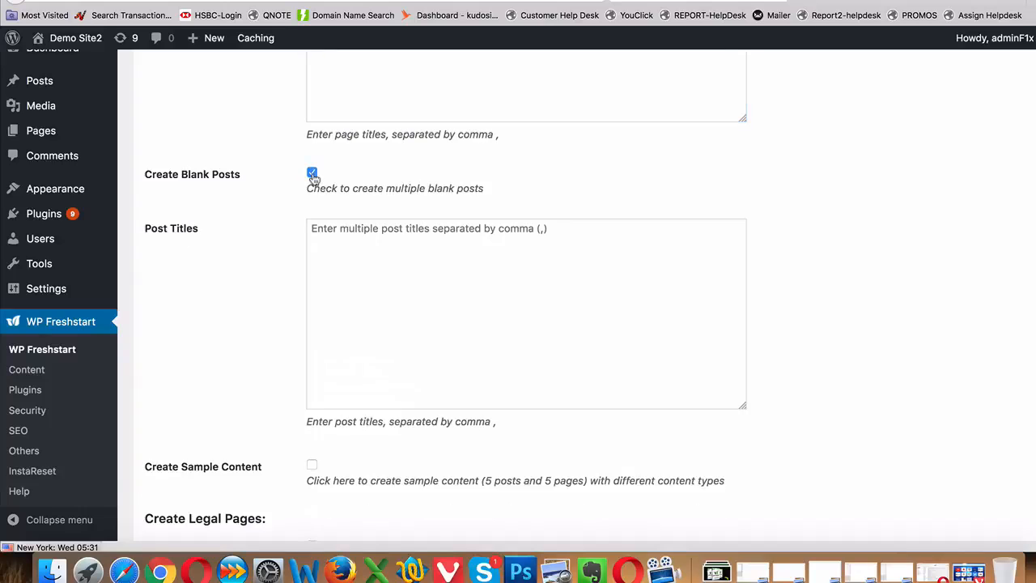
pyautogui.click(355, 275)
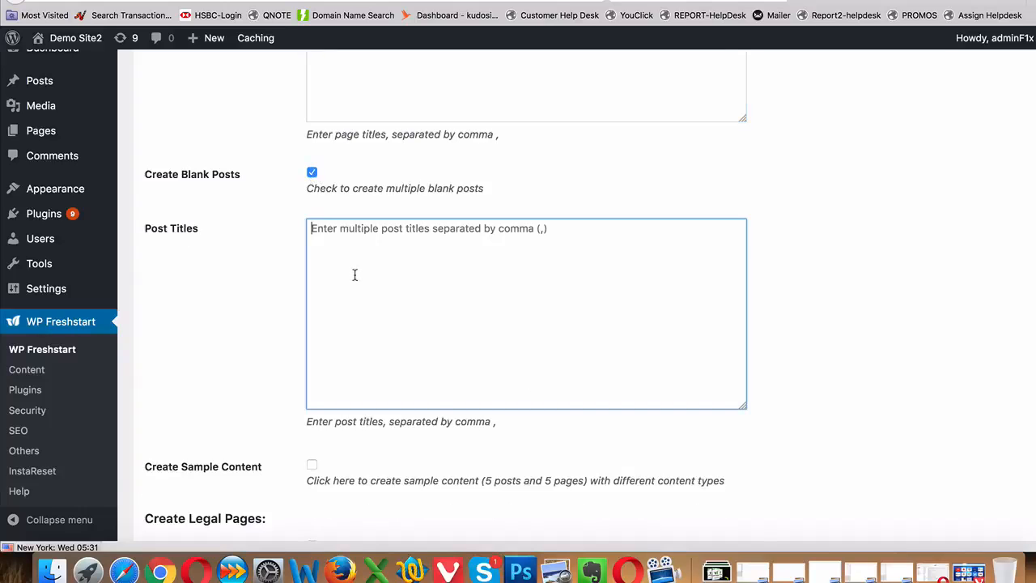
pyautogui.scroll(-3, 355, 275)
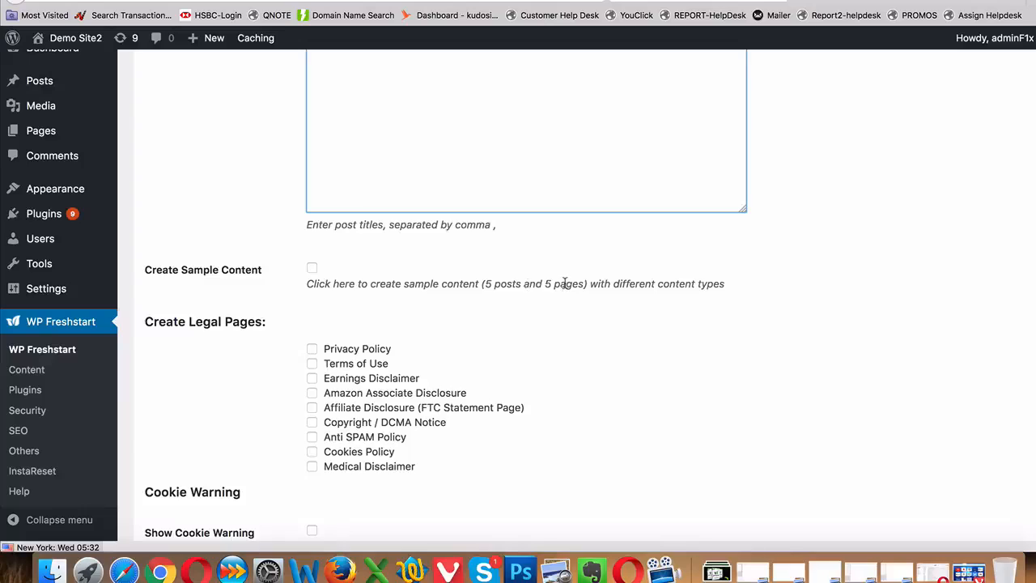
pyautogui.click(312, 269)
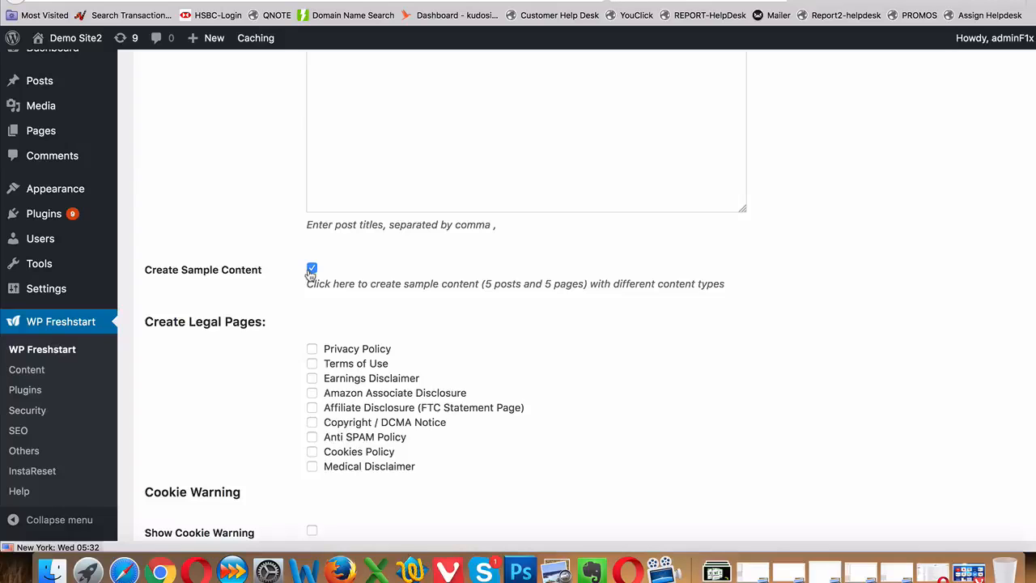
# Enable bulk creation of categories and tags with Create Multiple Categories and Create Multiple Tags
pyautogui.scroll(-5, 267, 373)
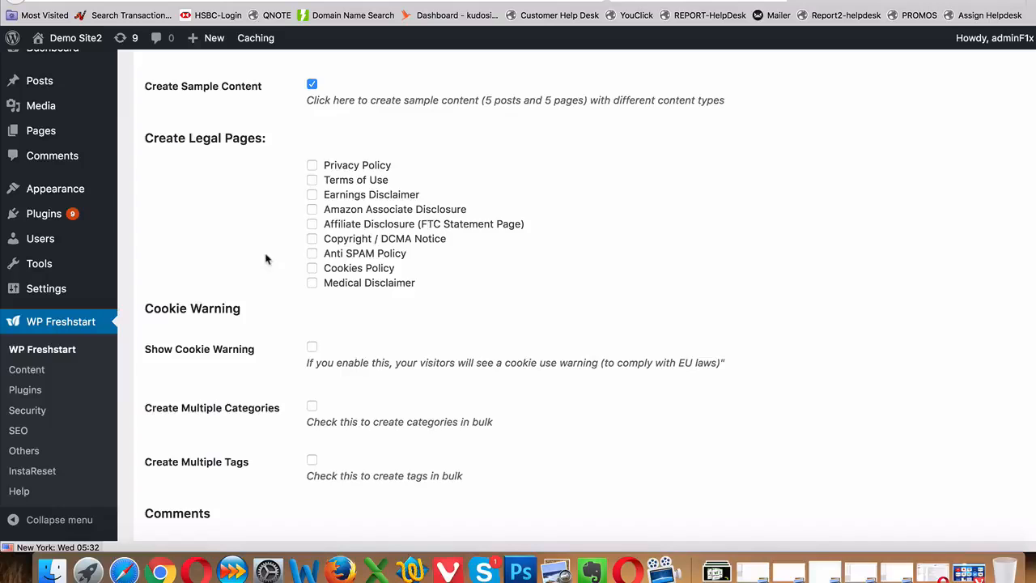
pyautogui.scroll(-3, 267, 259)
pyautogui.scroll(-1, 265, 258)
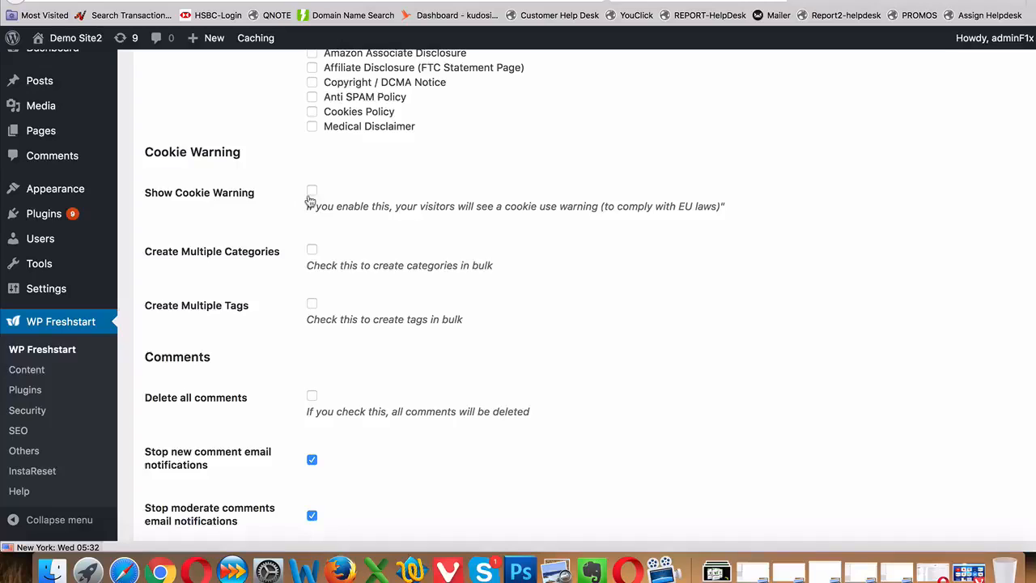
pyautogui.scroll(-2, 261, 219)
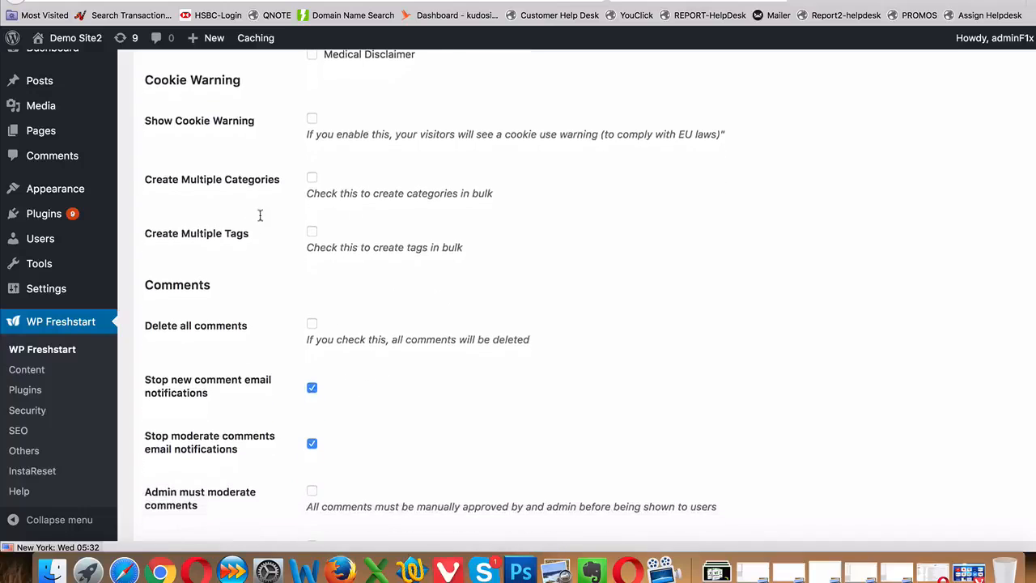
pyautogui.click(313, 179)
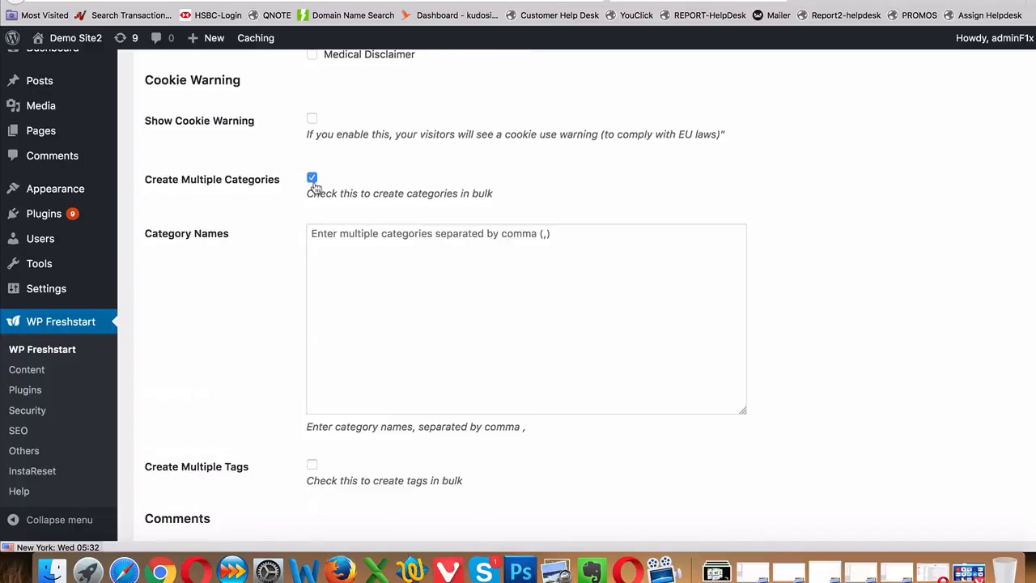
pyautogui.click(346, 259)
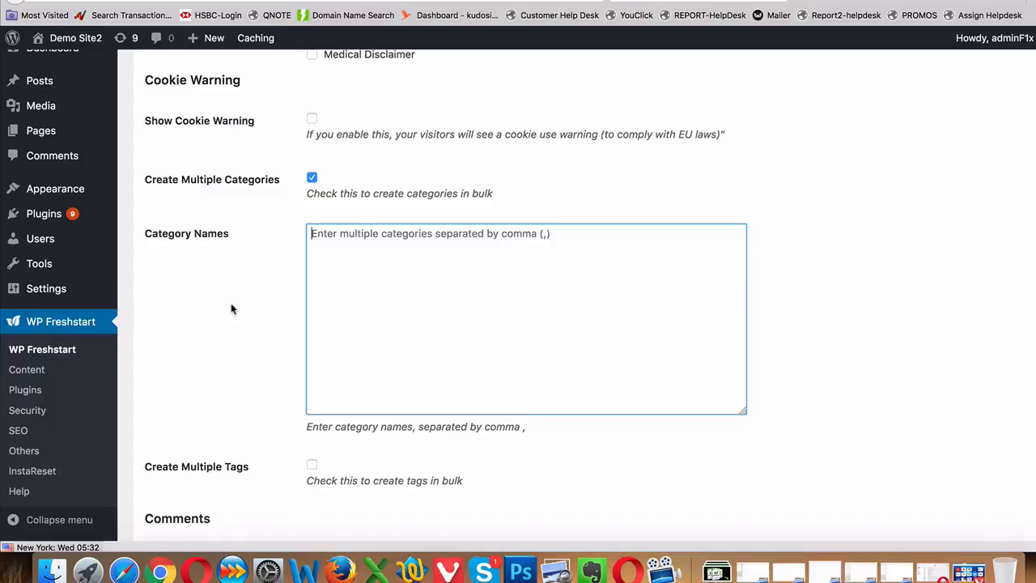
pyautogui.scroll(-4, 230, 309)
pyautogui.click(311, 293)
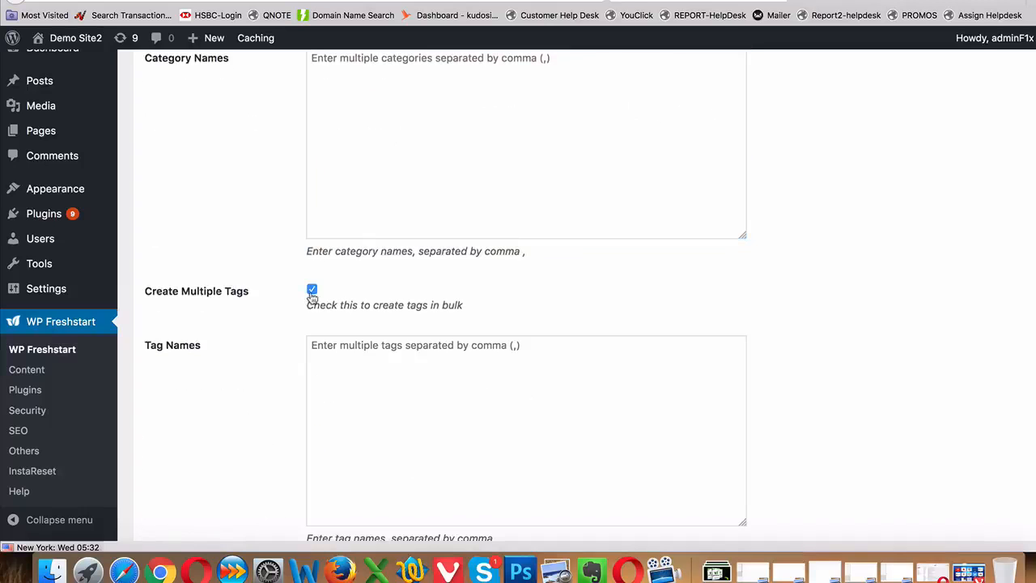
# Enable Delete all comments and Admin must moderate comments in the Comments settings
pyautogui.scroll(-6, 273, 289)
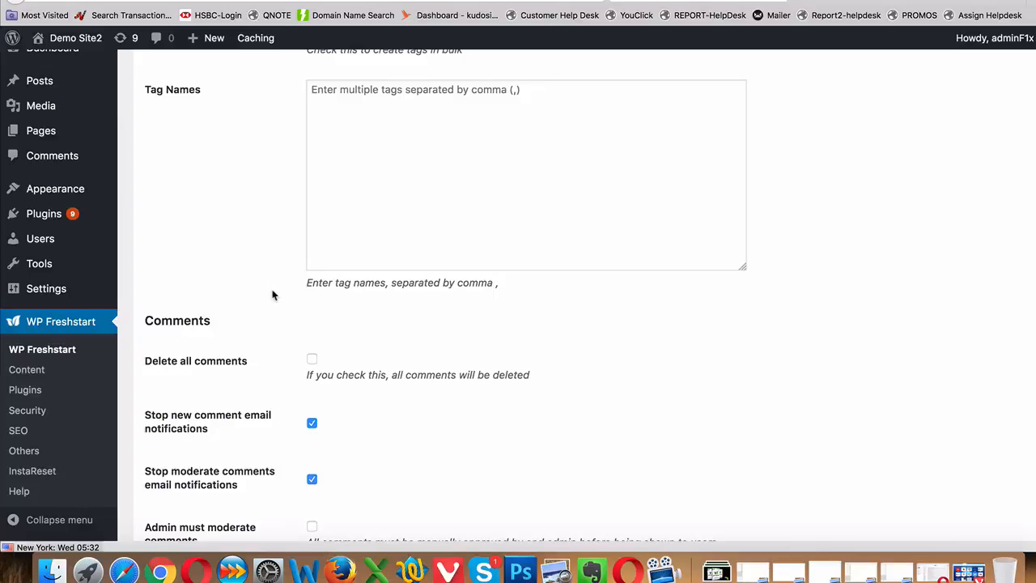
pyautogui.scroll(-3, 273, 291)
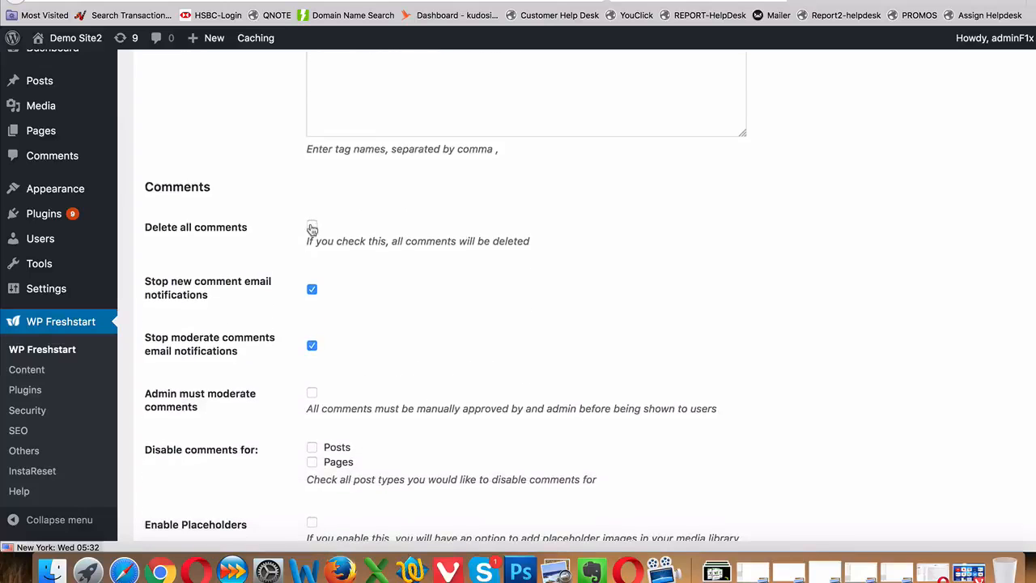
pyautogui.click(312, 226)
pyautogui.scroll(-3, 250, 279)
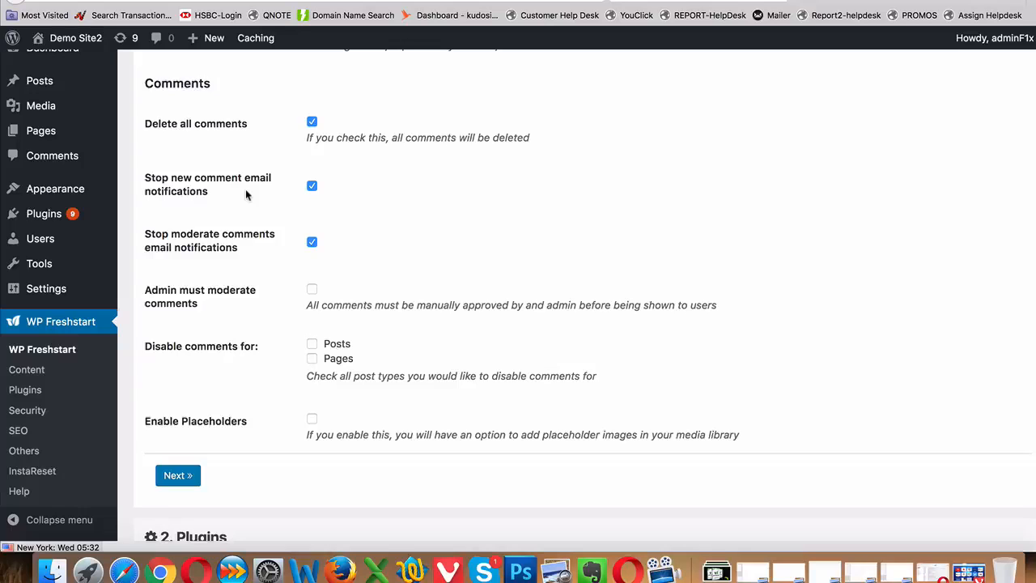
pyautogui.scroll(-2, 308, 185)
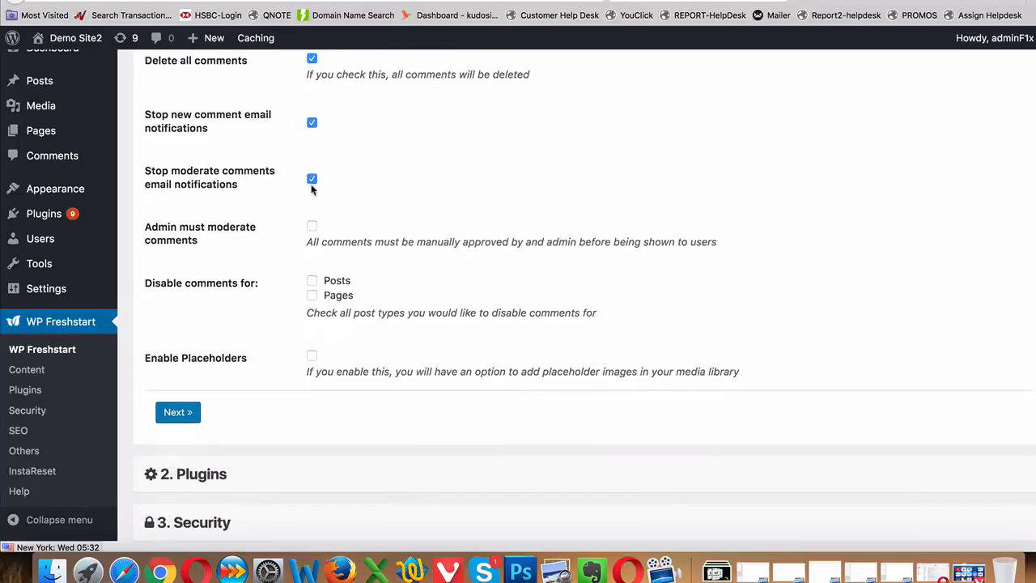
pyautogui.click(313, 228)
# Enable Placeholders for the media library and proceed to the Plugins section
pyautogui.scroll(-6, 310, 312)
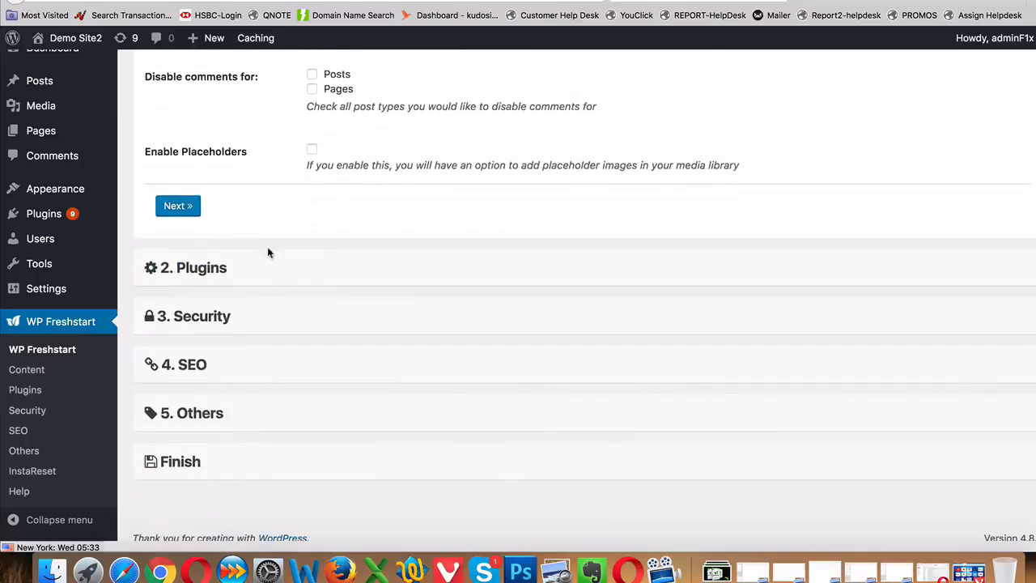
pyautogui.click(312, 151)
pyautogui.click(178, 207)
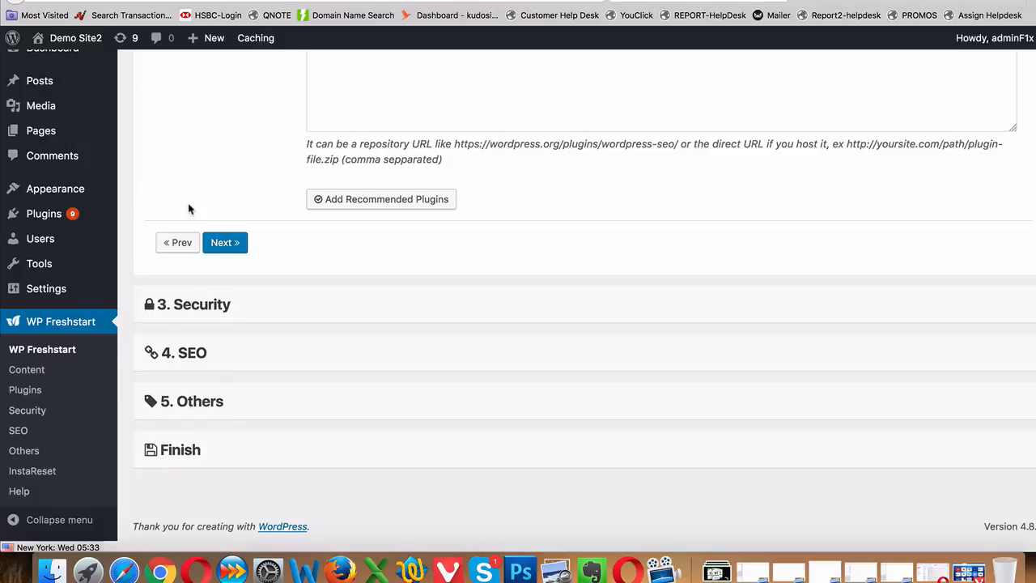
# Fill the Plugin URLs list with the recommended plugins and proceed to the Security section
pyautogui.click(390, 234)
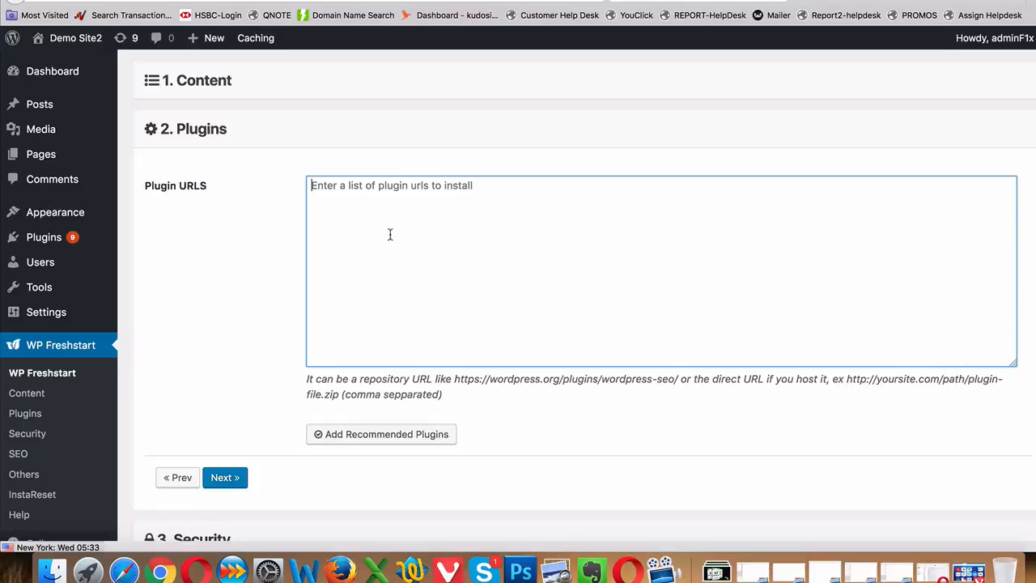
pyautogui.click(367, 439)
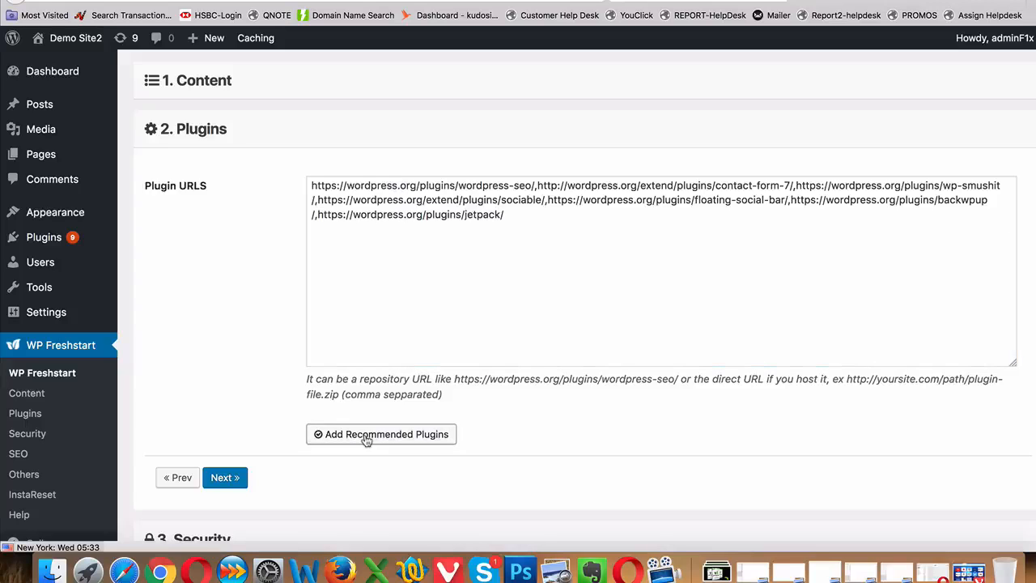
pyautogui.scroll(-5, 221, 365)
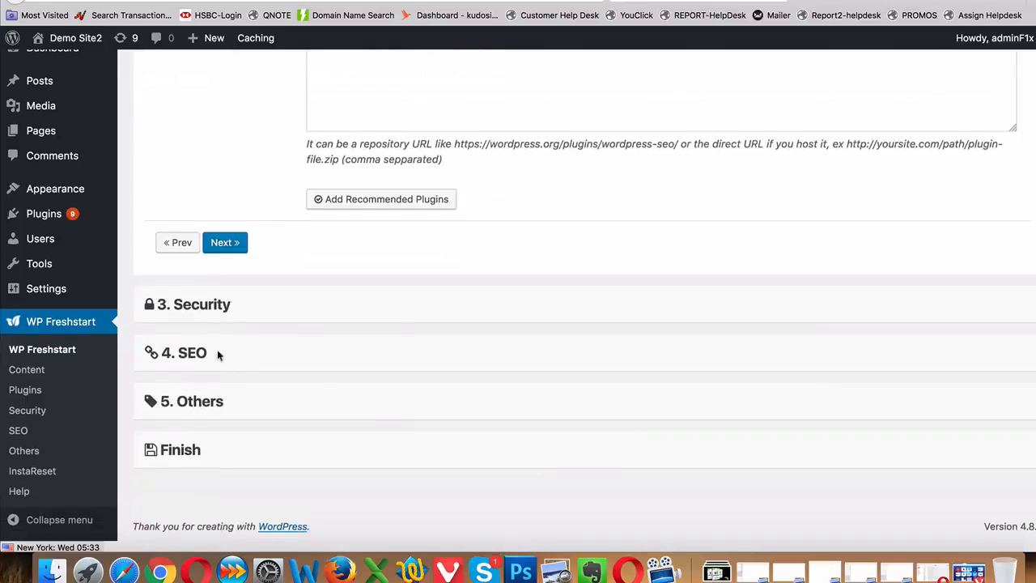
pyautogui.click(234, 254)
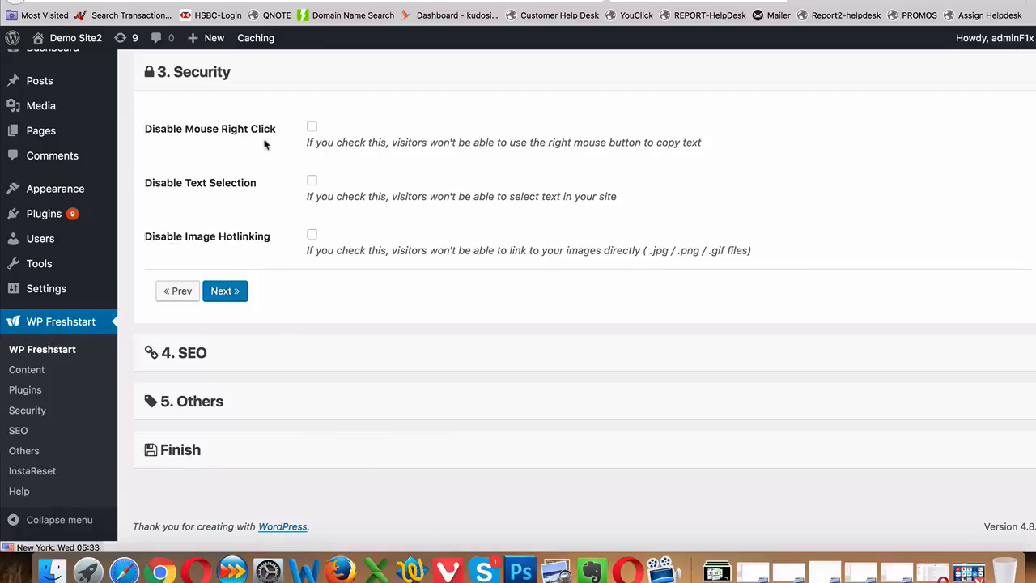
# Enable Disable Mouse Right Click, Disable Text Selection and Disable Image Hotlinking, and proceed to the SEO section
pyautogui.scroll(1, 308, 127)
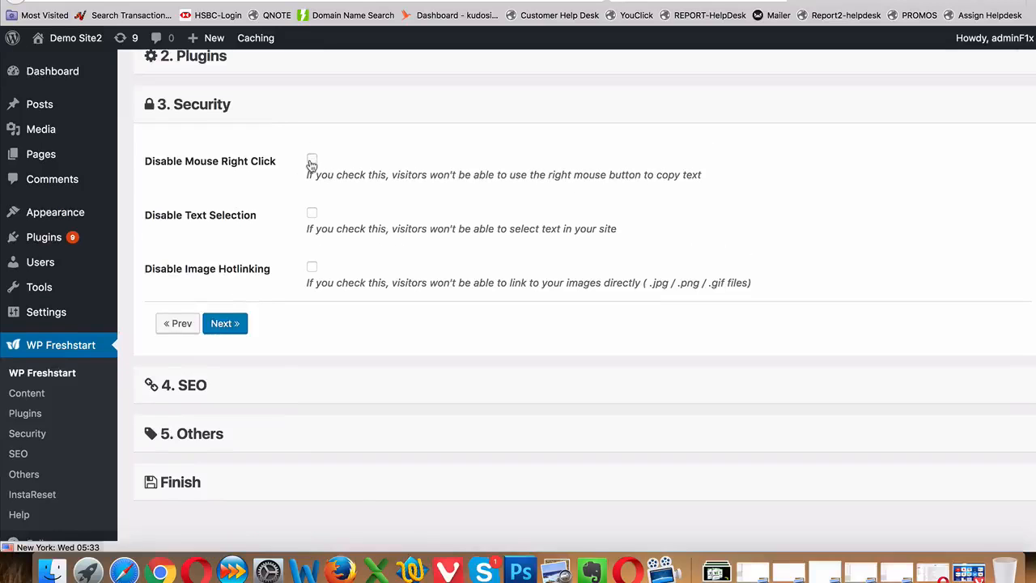
pyautogui.click(312, 160)
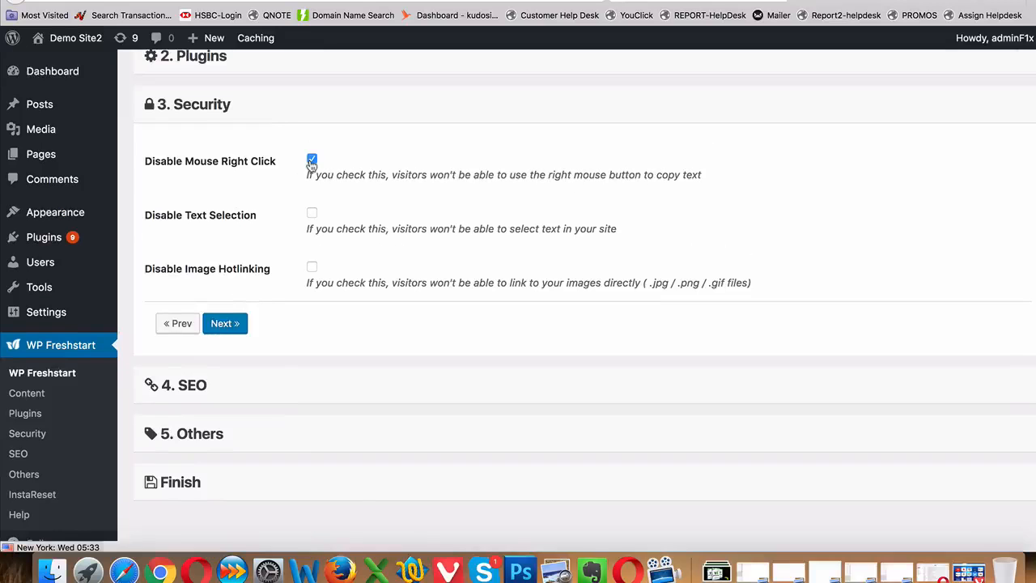
pyautogui.click(313, 217)
pyautogui.click(313, 269)
pyautogui.click(230, 323)
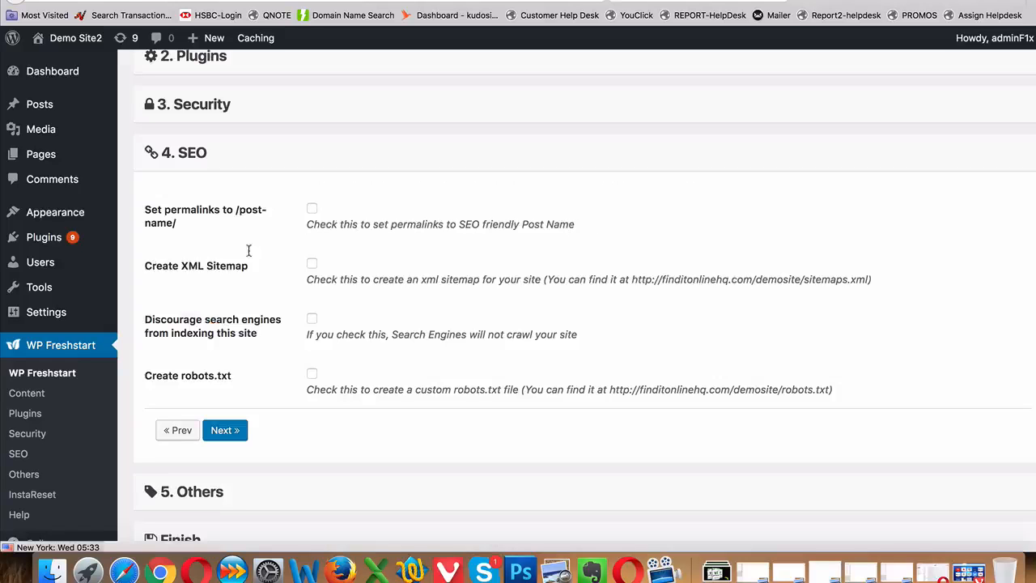
# Enable post-name permalinks, the XML sitemap and robots.txt creation, and proceed to the Others section
pyautogui.click(313, 210)
pyautogui.click(313, 266)
pyautogui.scroll(-2, 270, 299)
pyautogui.click(312, 286)
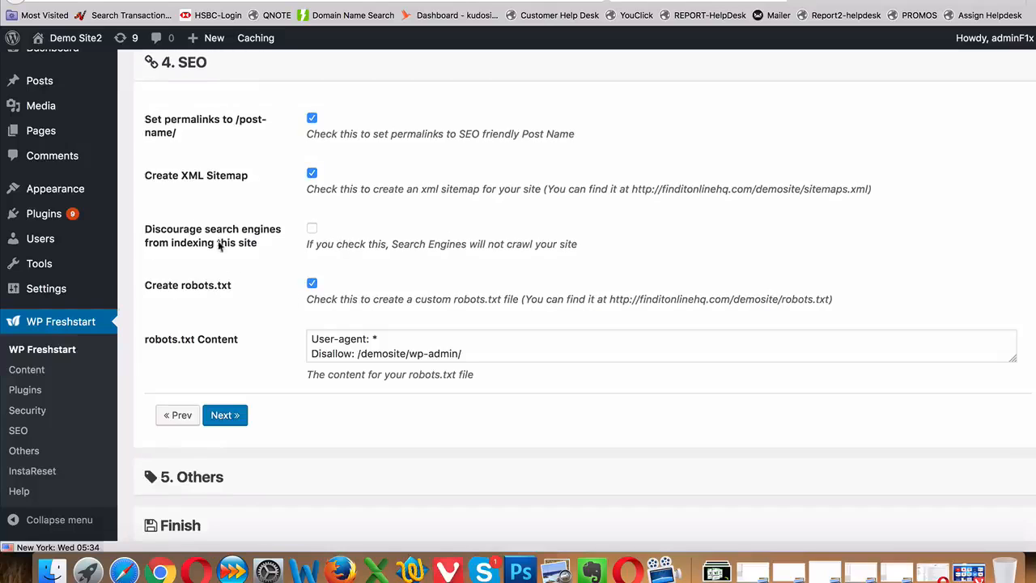
pyautogui.scroll(-2, 217, 240)
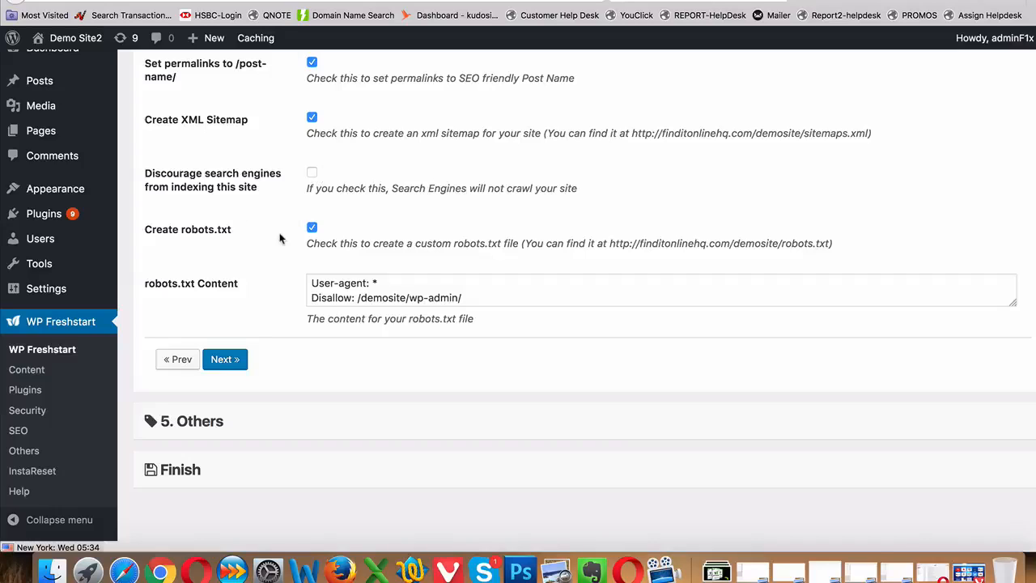
pyautogui.click(224, 361)
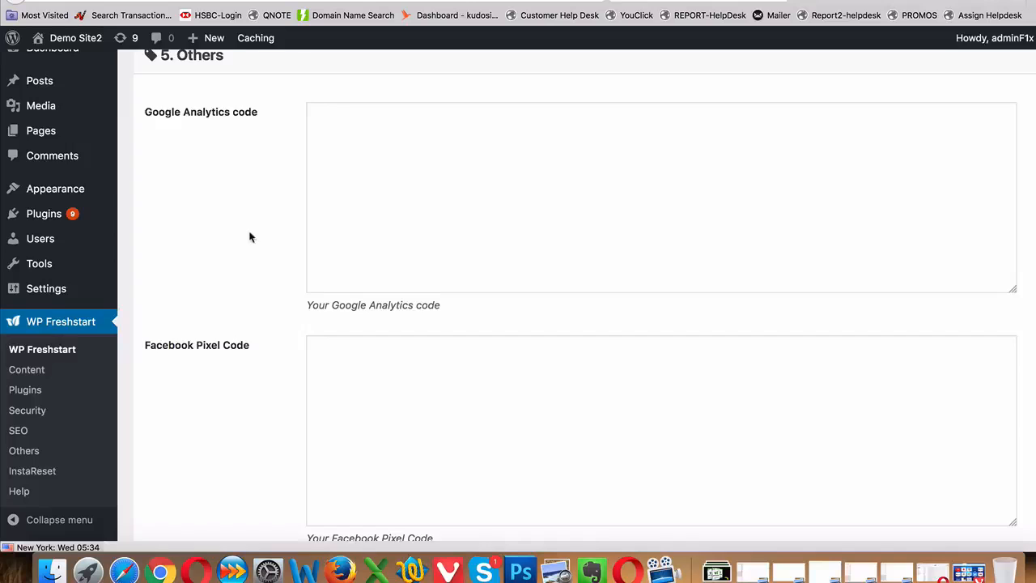
# Leave the Google Analytics, Facebook Pixel and Webmaster Tools verification code fields blank and proceed to the Finish section
pyautogui.click(402, 243)
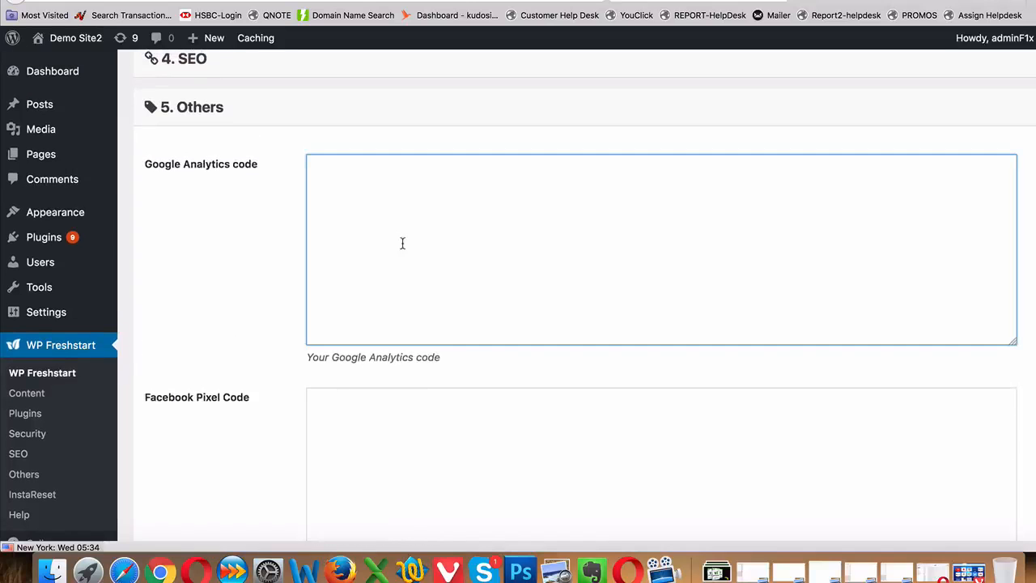
pyautogui.scroll(-5, 239, 369)
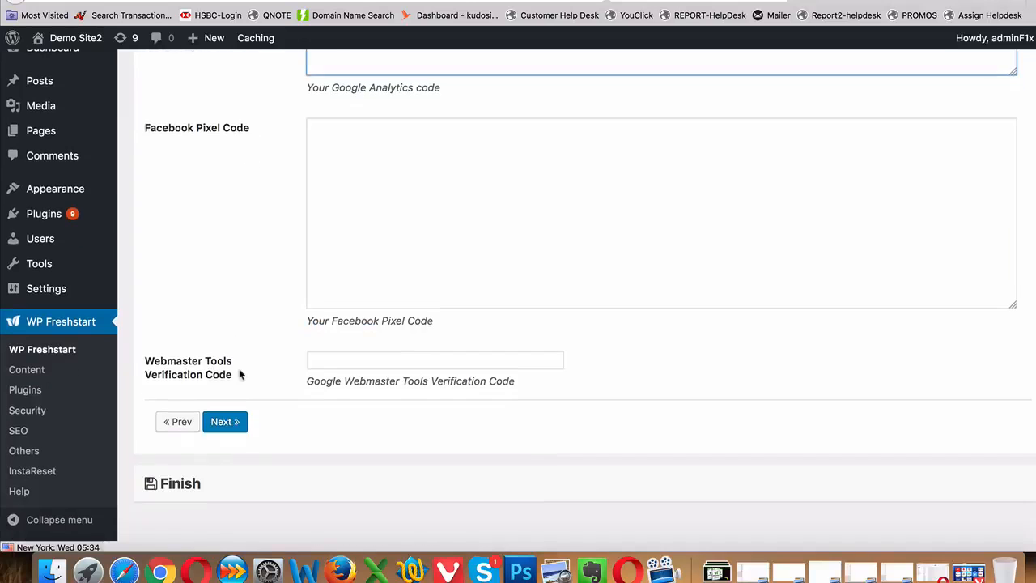
pyautogui.click(410, 177)
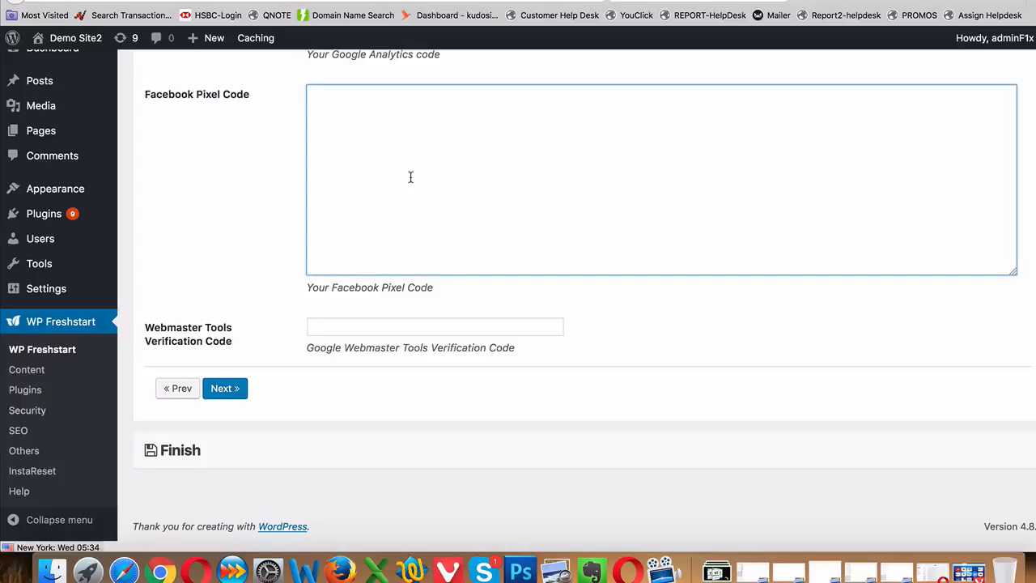
pyautogui.click(331, 328)
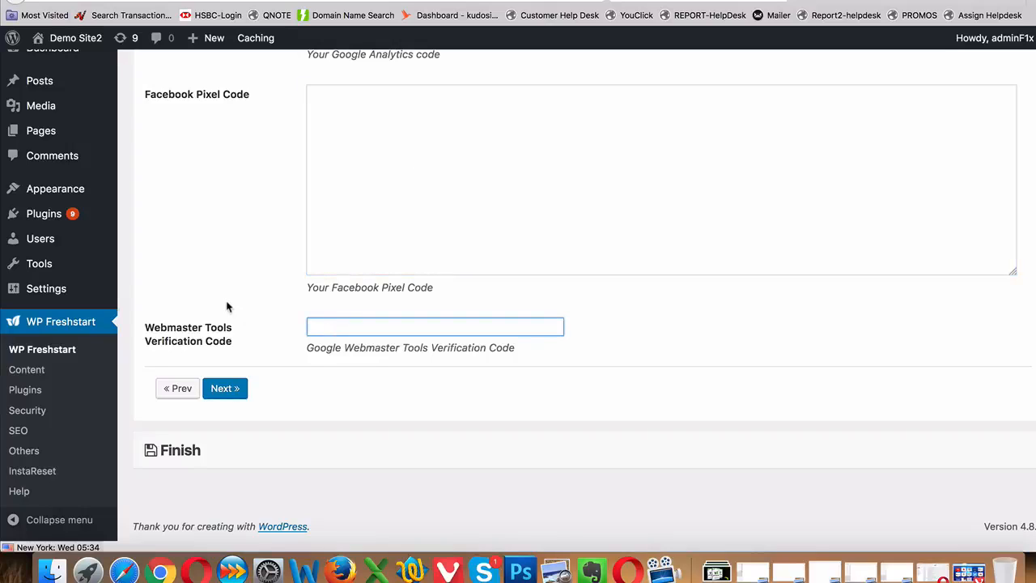
pyautogui.click(226, 391)
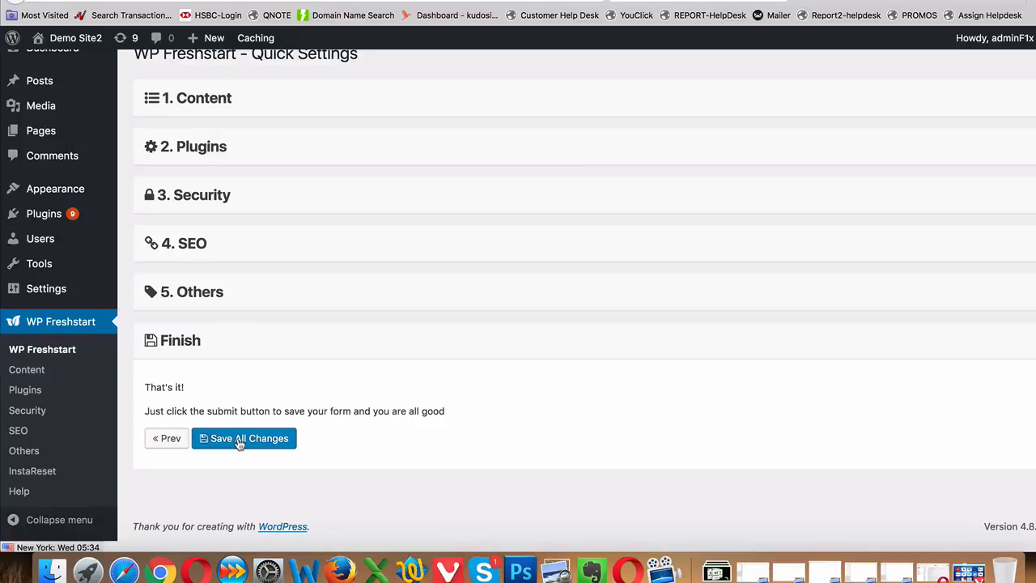
# Open WP Freshstart's advanced Content settings and review the Site Settings, Posts/Pages, Legal and Categories/Tags options
pyautogui.click(66, 353)
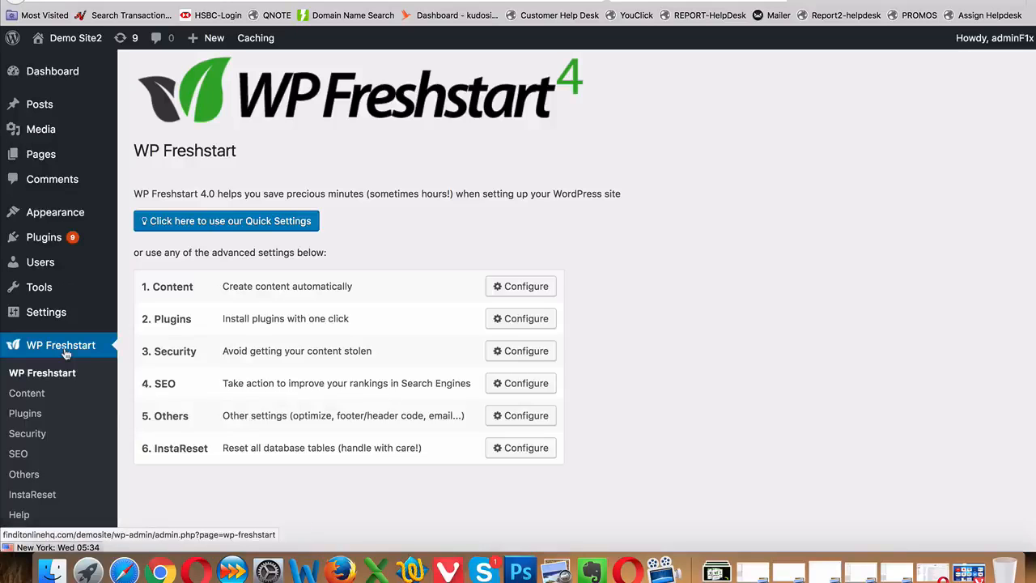
pyautogui.click(522, 288)
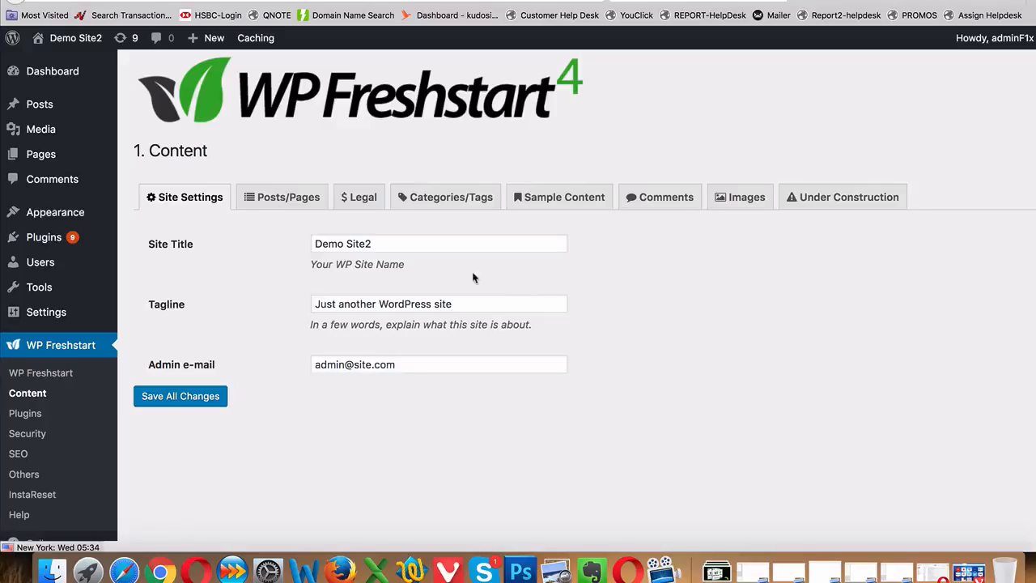
pyautogui.click(291, 200)
pyautogui.scroll(-2, 265, 303)
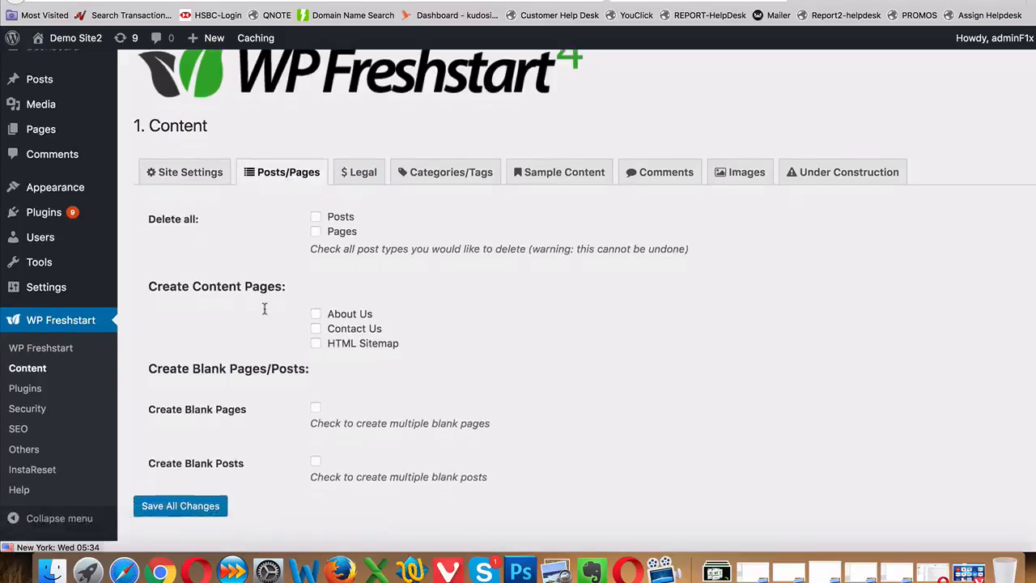
pyautogui.scroll(1, 318, 169)
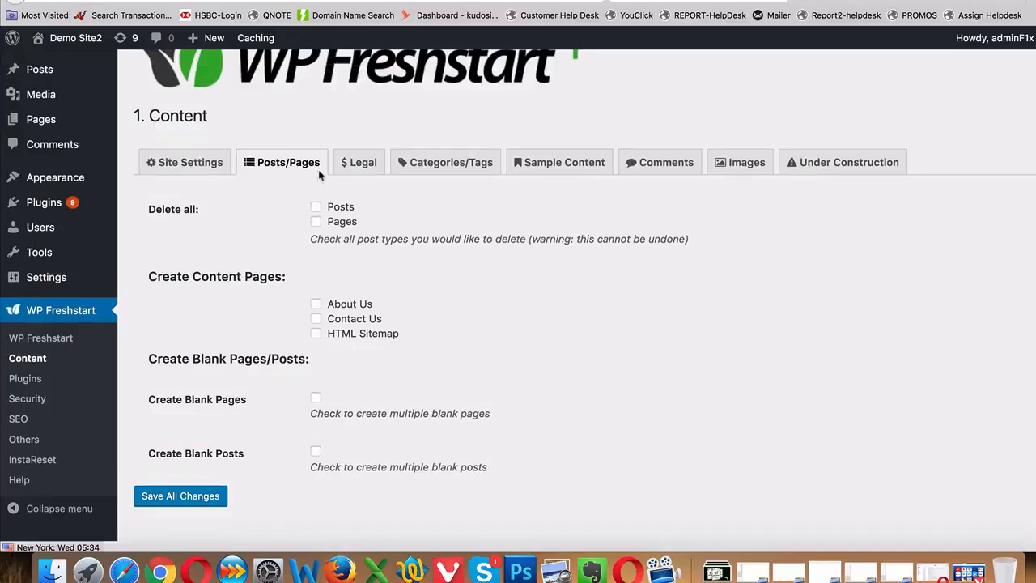
pyautogui.click(358, 173)
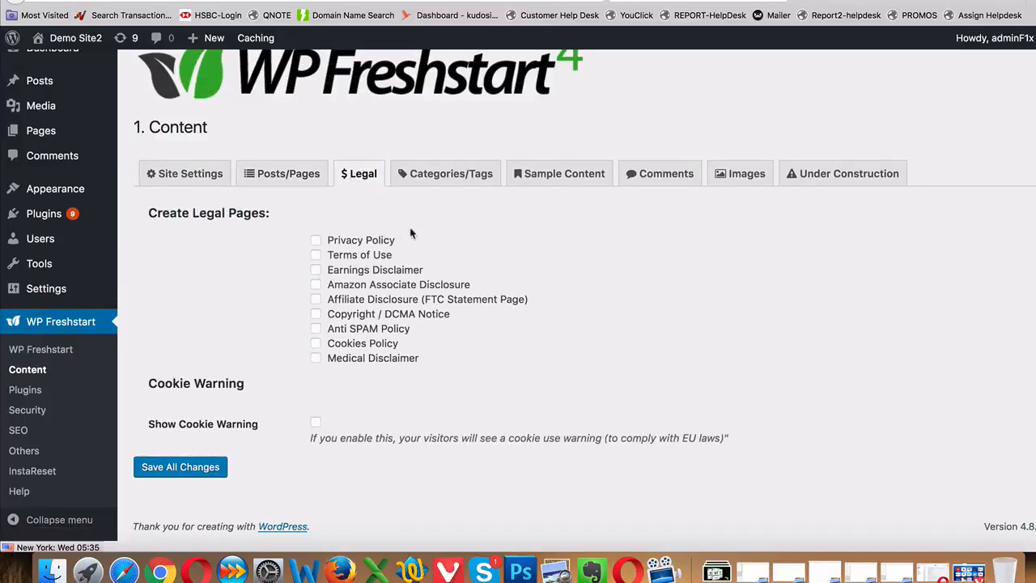
pyautogui.click(451, 178)
# Toggle Create Sample Content on and back off, and review the Comments, Images and Under Construction options
pyautogui.click(548, 185)
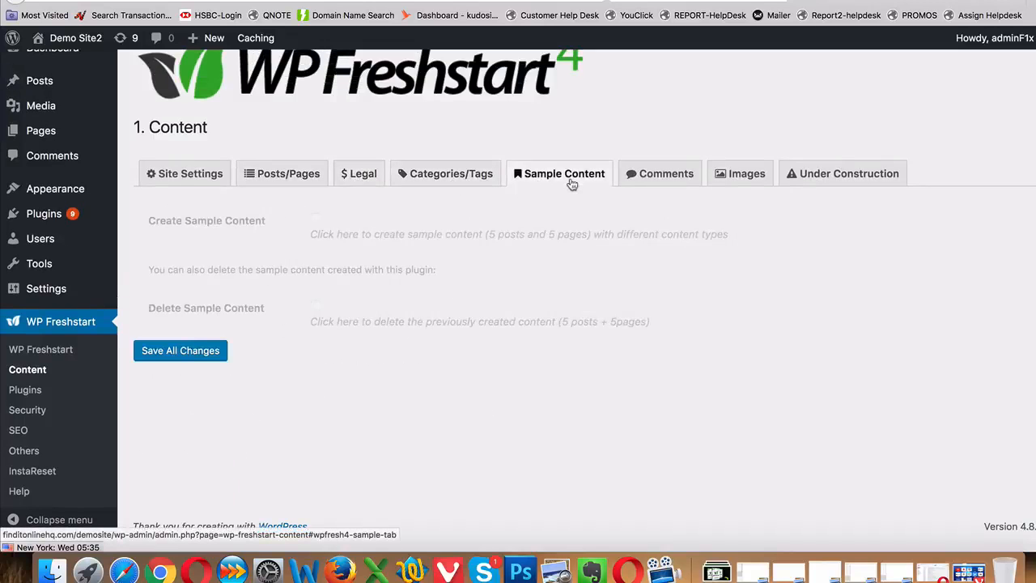
pyautogui.click(315, 220)
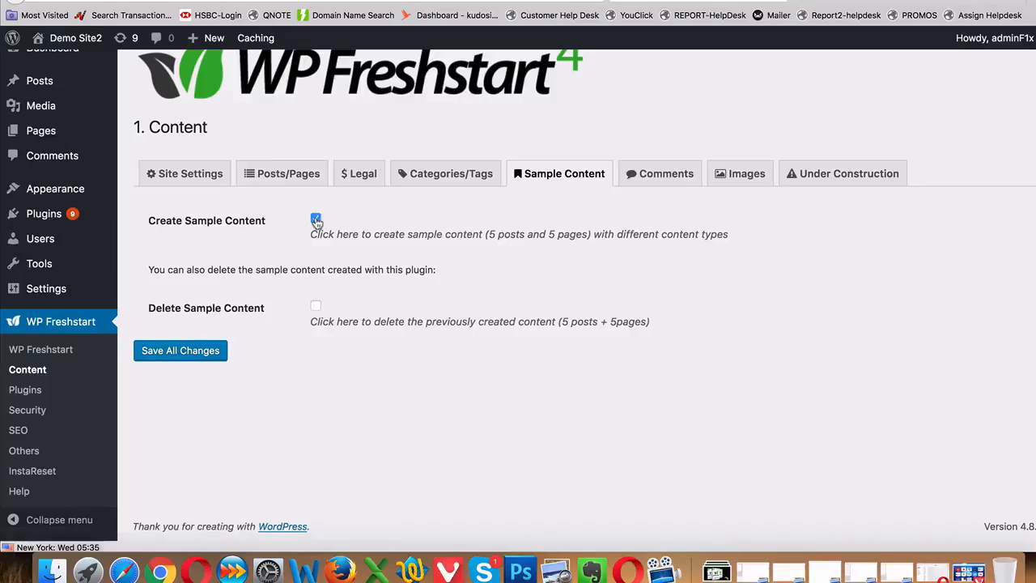
pyautogui.click(315, 220)
pyautogui.click(670, 172)
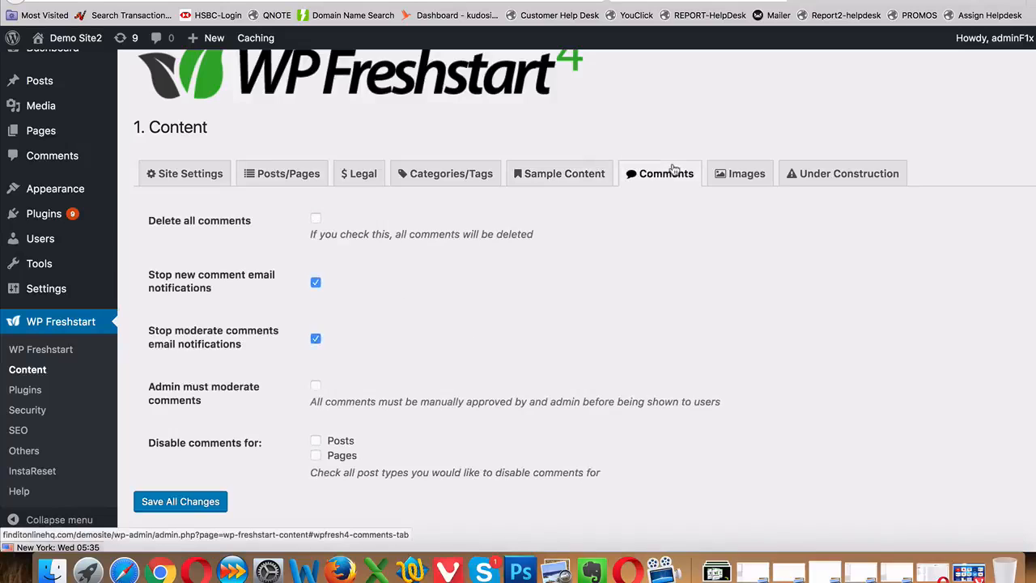
pyautogui.scroll(-1, 537, 326)
pyautogui.click(745, 150)
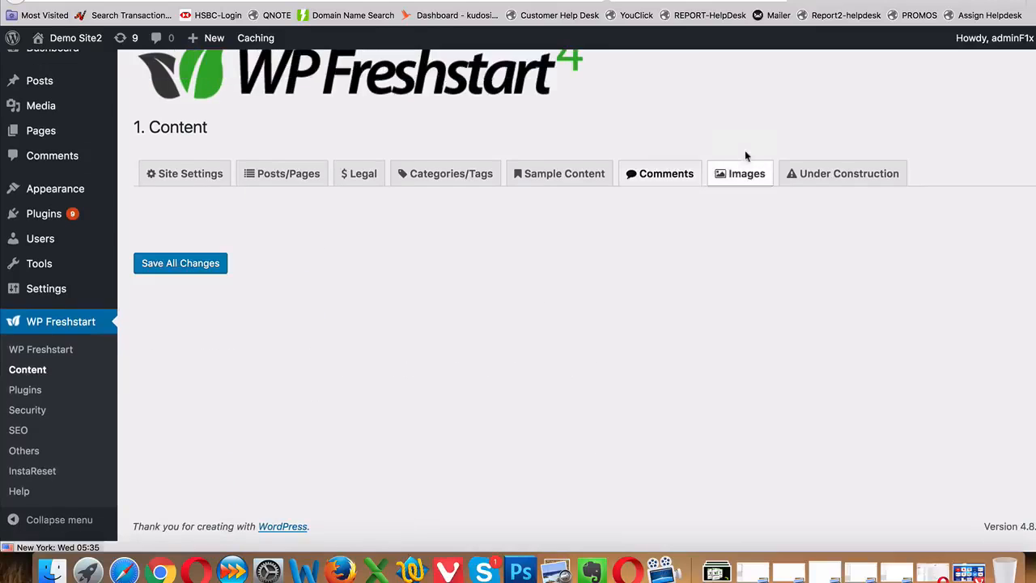
pyautogui.click(810, 185)
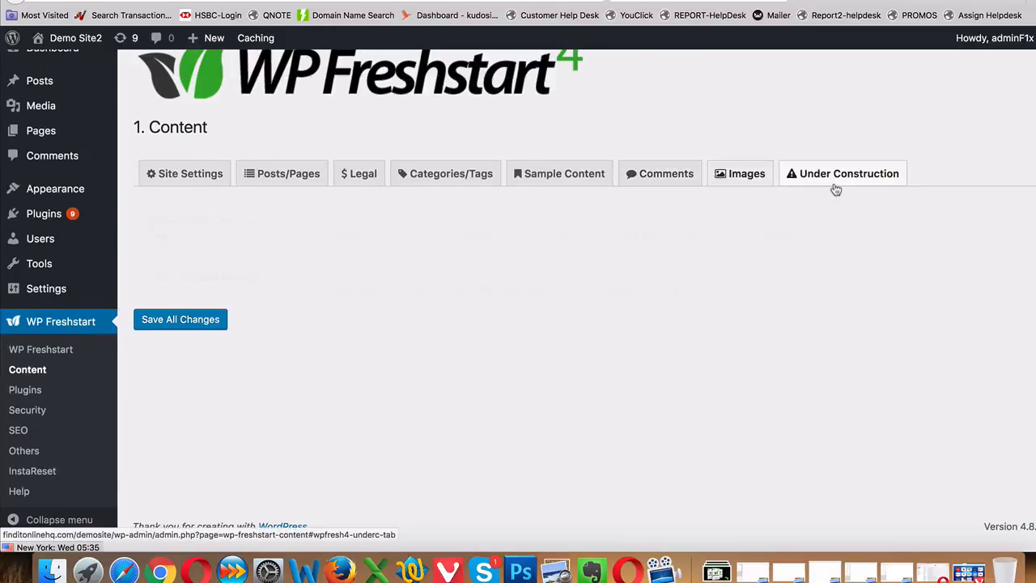
# Open the recommended plugins and select Yoast SEO and All in One SEO for installation
pyautogui.click(35, 391)
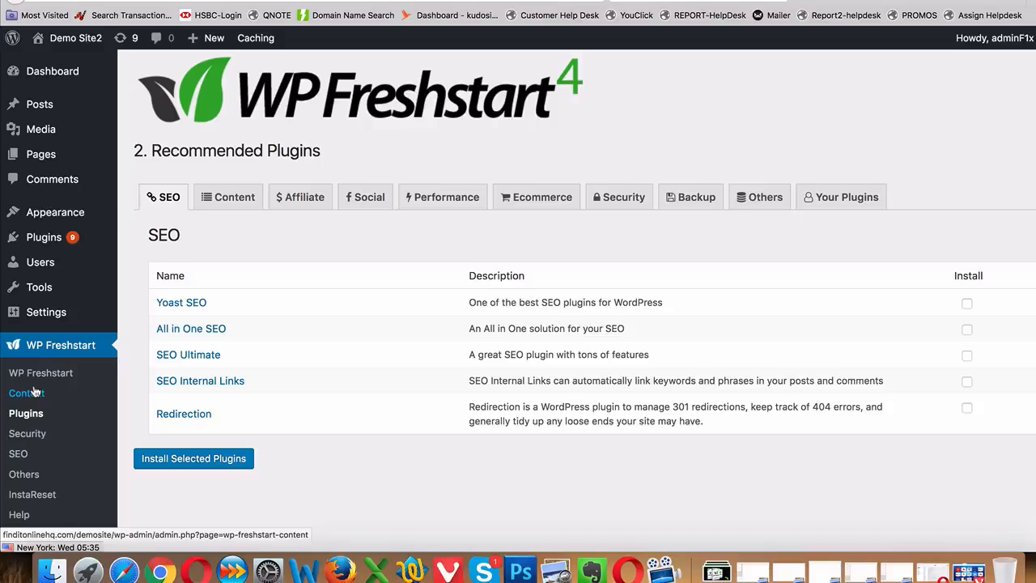
pyautogui.click(966, 302)
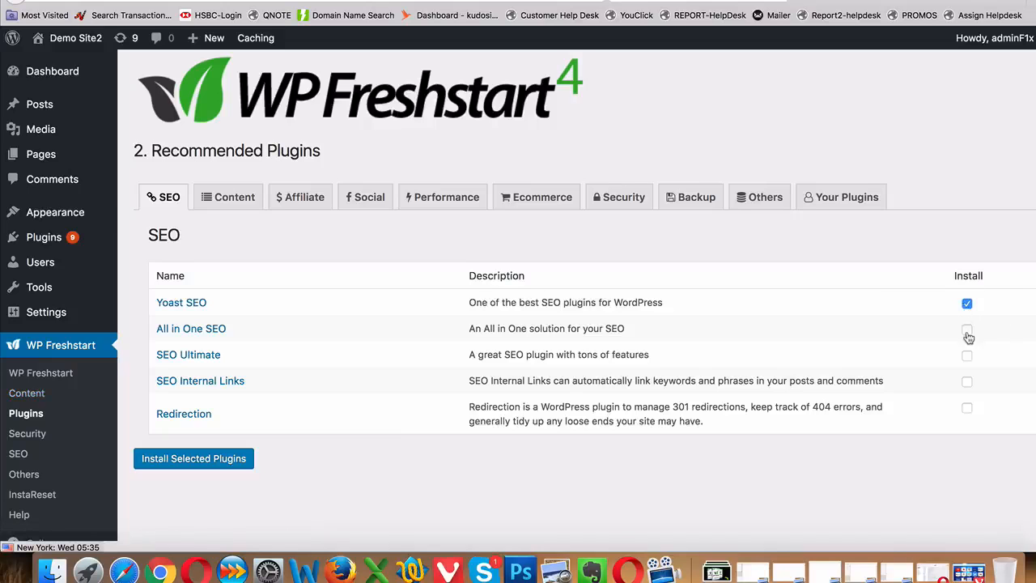
pyautogui.click(967, 329)
# Select Contact Form 7, Ninja Forms and TablePress for installation from the Content plugins
pyautogui.click(229, 196)
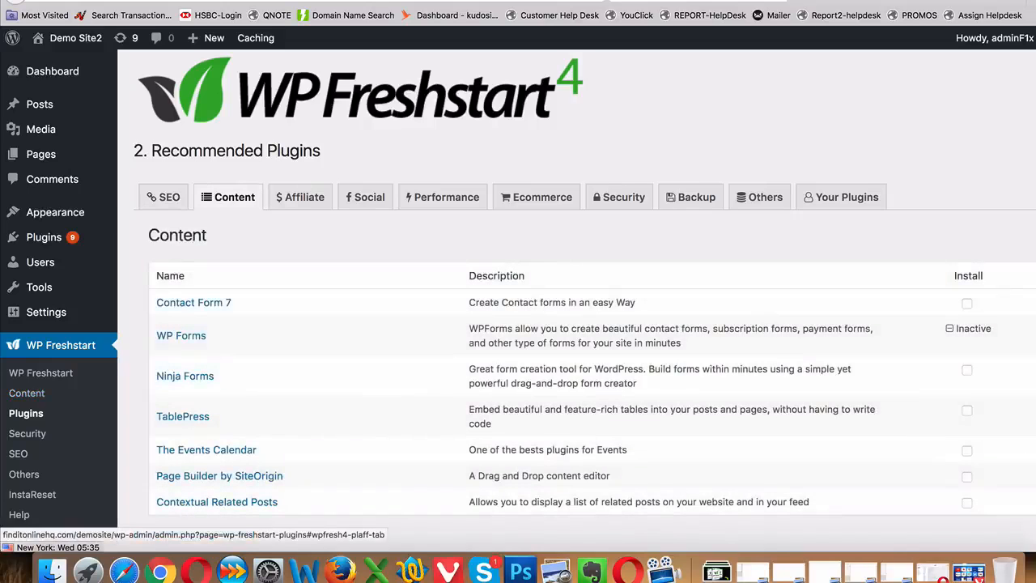
pyautogui.click(967, 303)
pyautogui.click(967, 370)
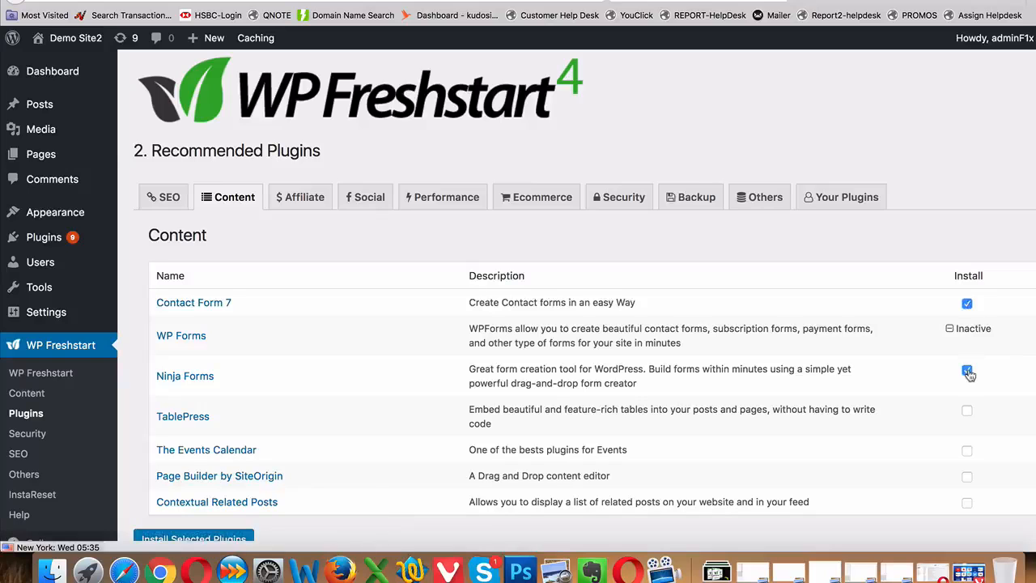
pyautogui.click(968, 412)
# Select Auto Affiliate Links, Amazon Auto Links, WP Product Review and Quick Adsense for installation from the Affiliate plugins
pyautogui.click(324, 197)
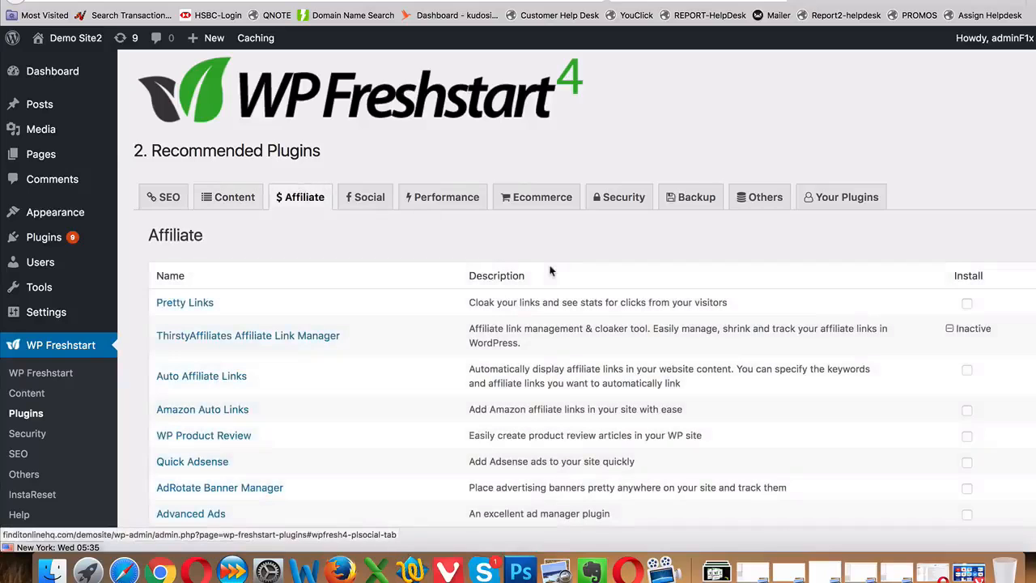
pyautogui.click(966, 372)
pyautogui.scroll(-2, 969, 356)
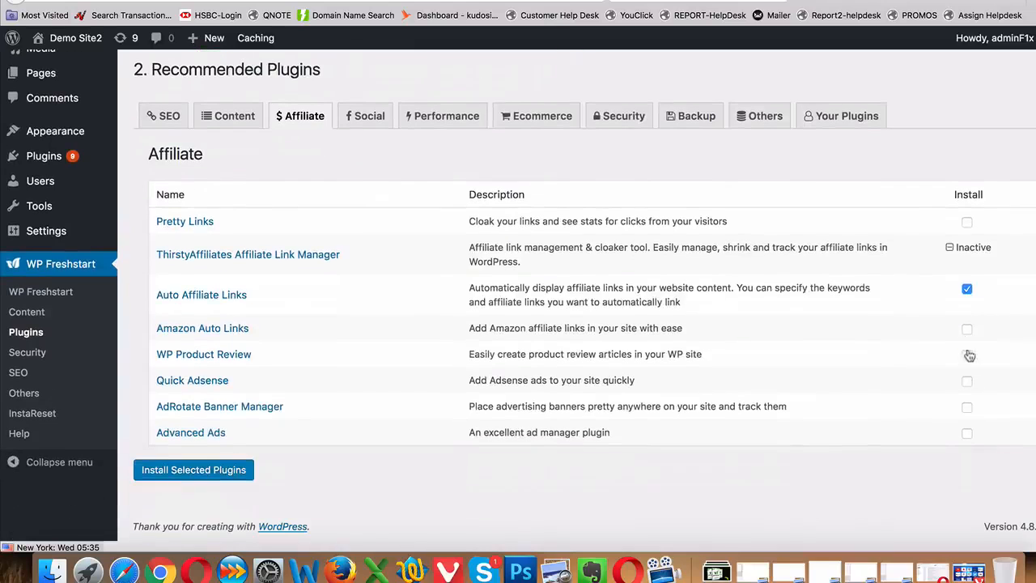
pyautogui.click(967, 329)
pyautogui.click(966, 354)
pyautogui.click(967, 380)
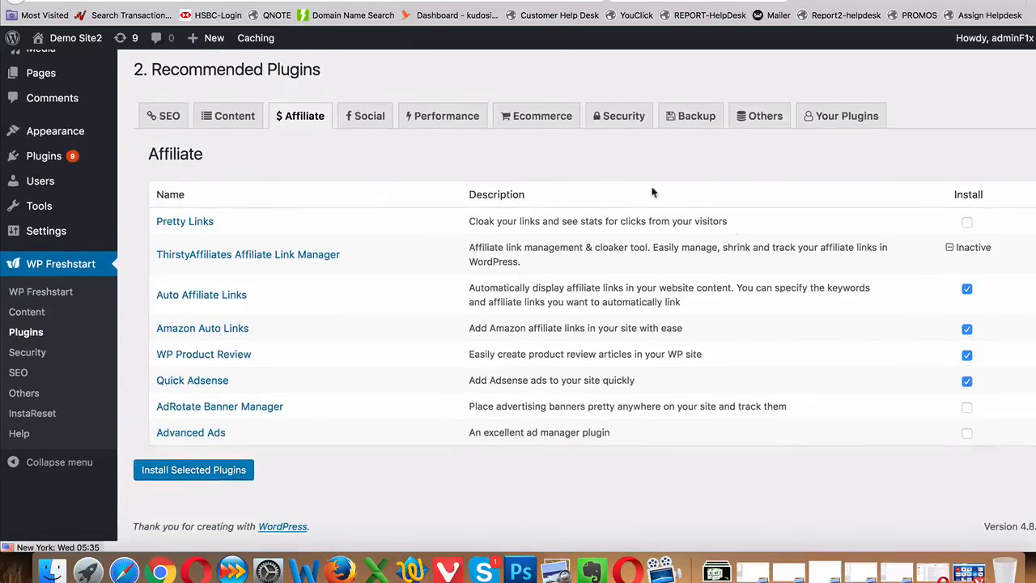
# Select MashShare and Share Buttons by AddThis for installation from the Social plugins
pyautogui.click(364, 115)
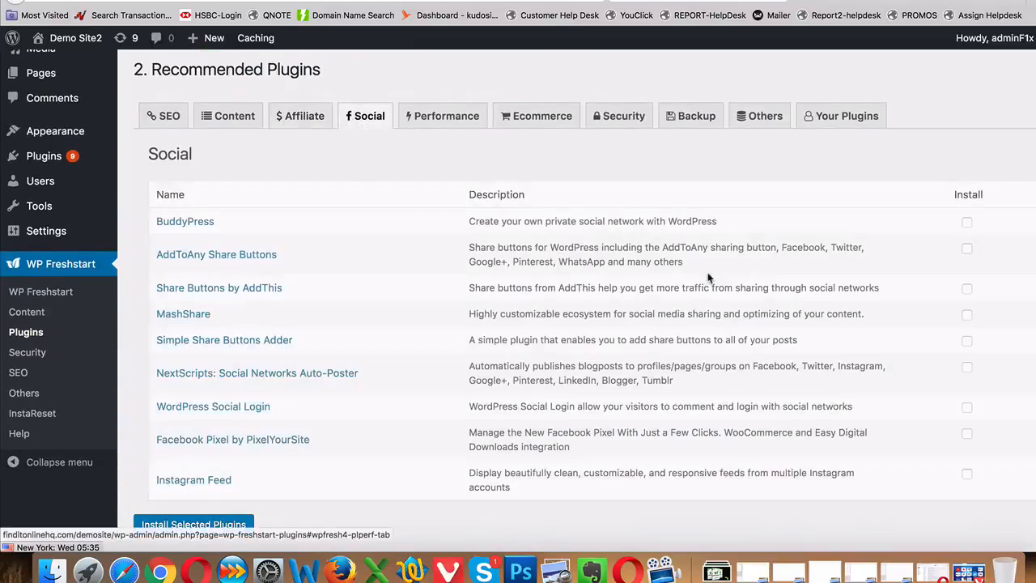
pyautogui.click(967, 314)
pyautogui.click(966, 289)
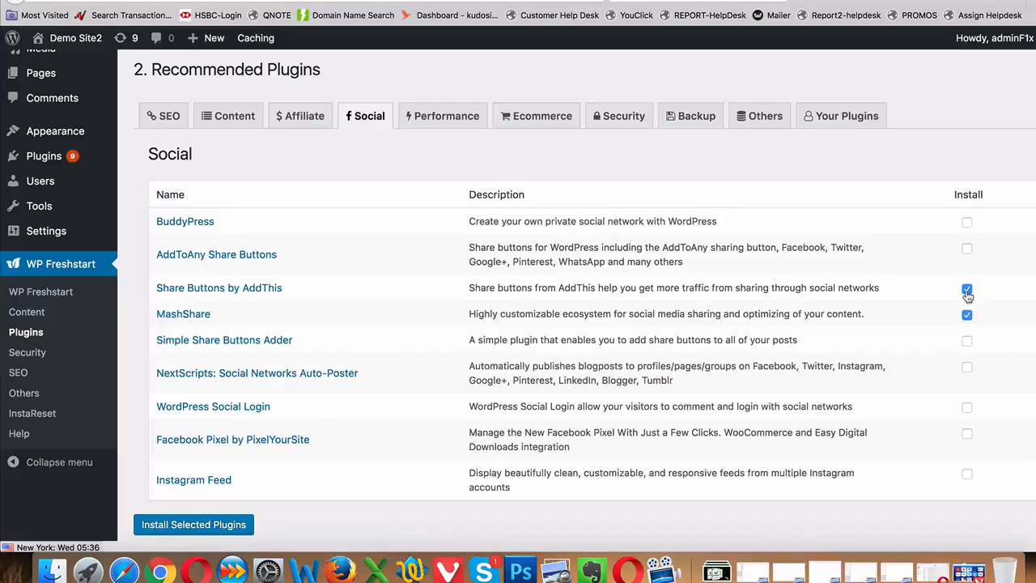
# Browse the Performance, Ecommerce, Backup and Others plugin categories and the Plugin URLs field in Your Plugins
pyautogui.click(448, 121)
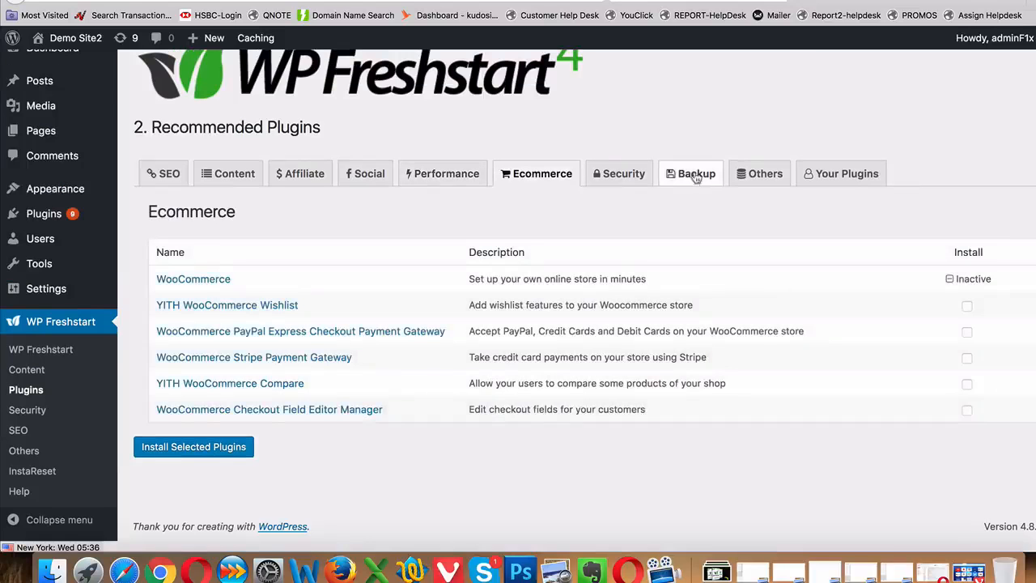
pyautogui.click(687, 170)
pyautogui.click(758, 180)
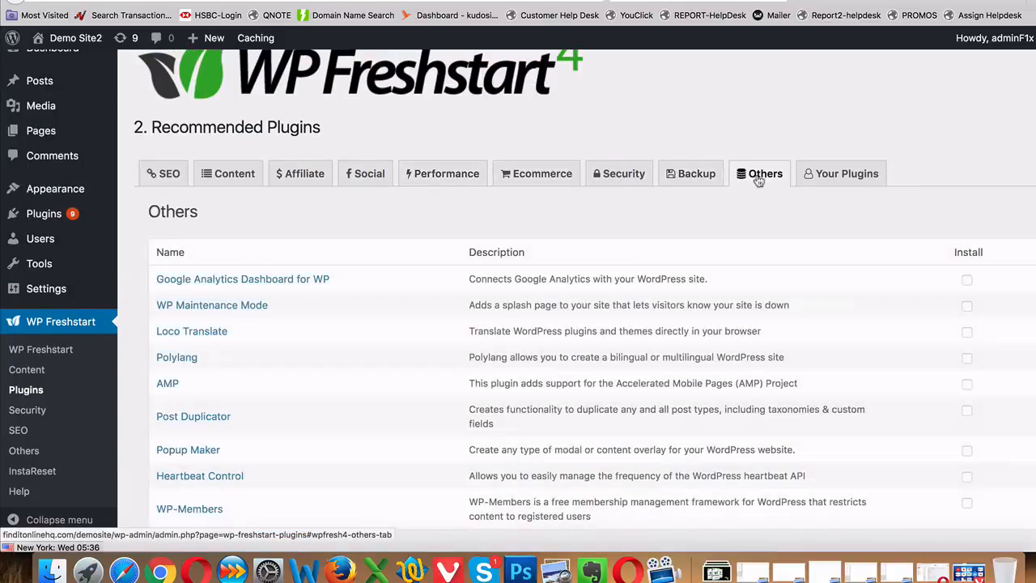
pyautogui.click(812, 179)
pyautogui.click(437, 276)
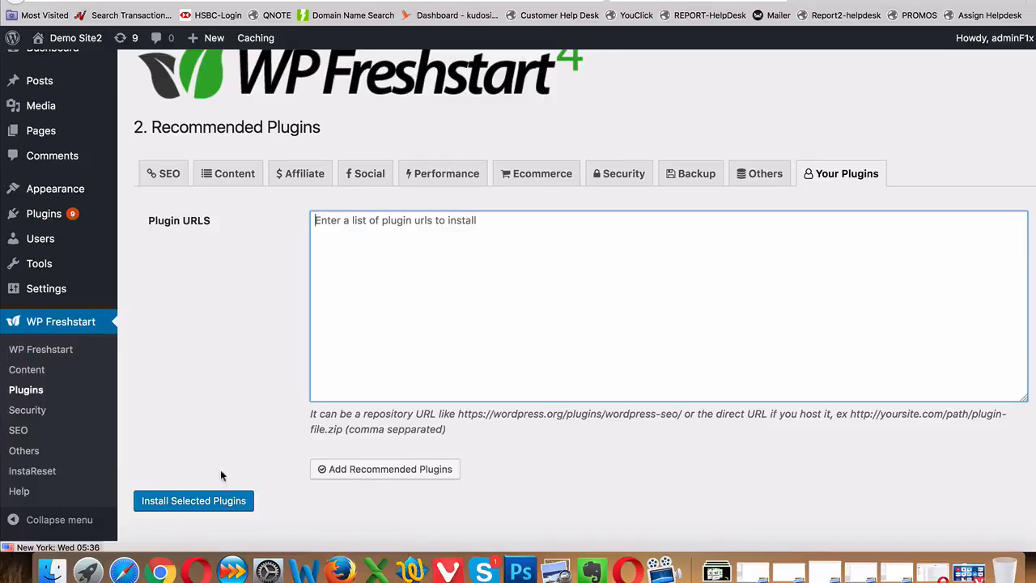
pyautogui.scroll(-1, 220, 469)
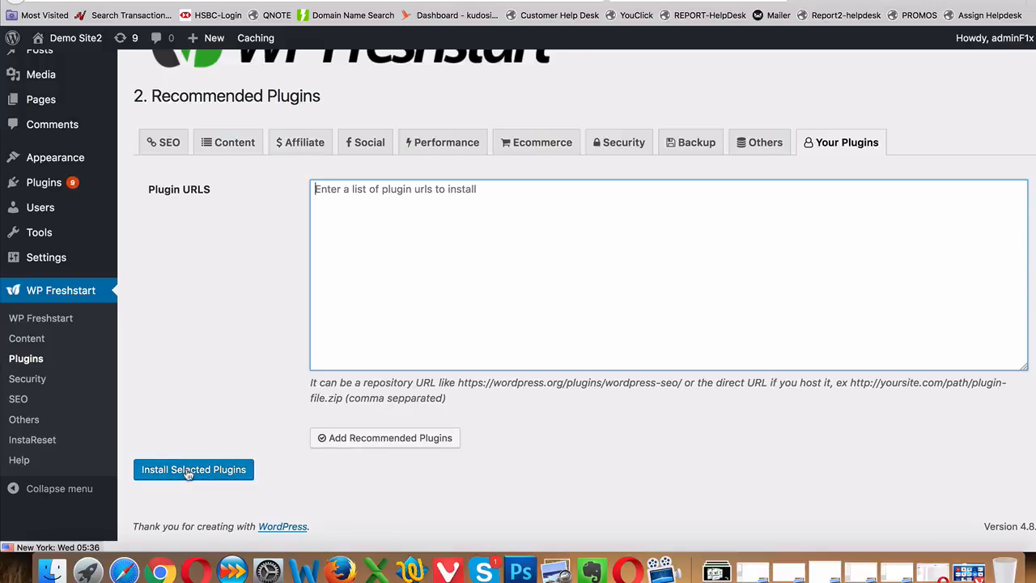
# Review the advanced Security and SEO settings, and the Header code and Footer code fields in the Others settings
pyautogui.click(23, 380)
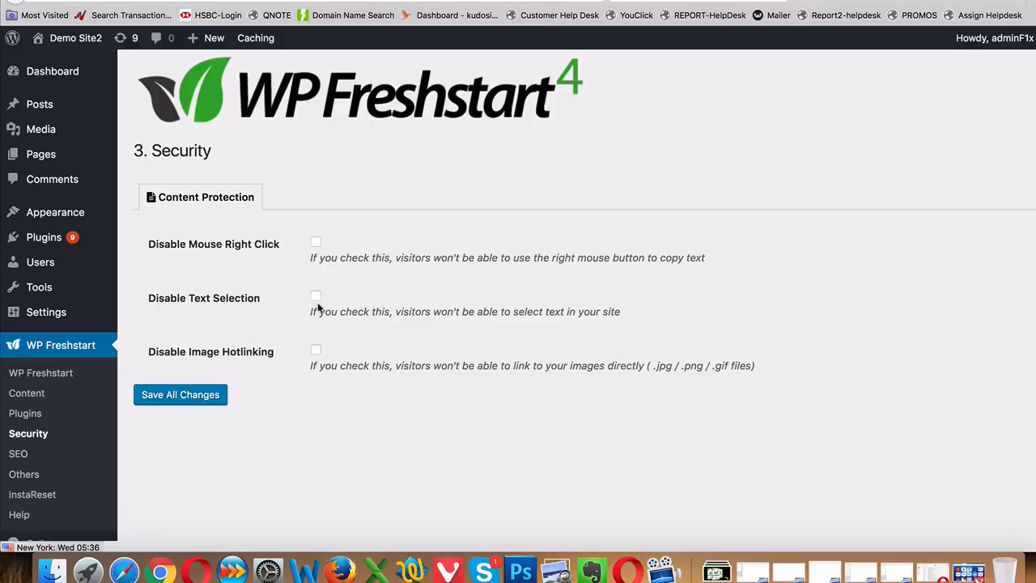
pyautogui.click(24, 458)
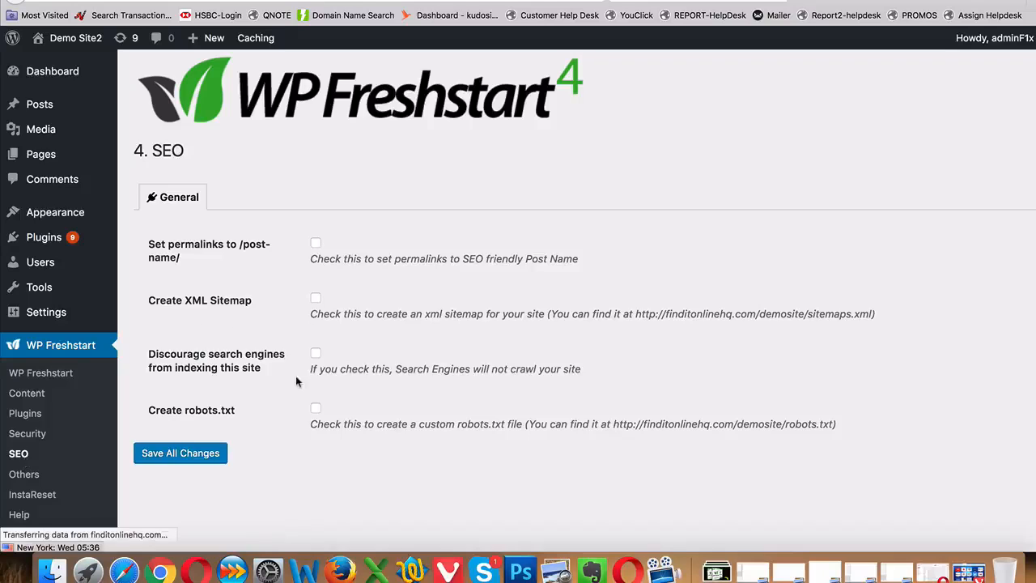
pyautogui.click(30, 480)
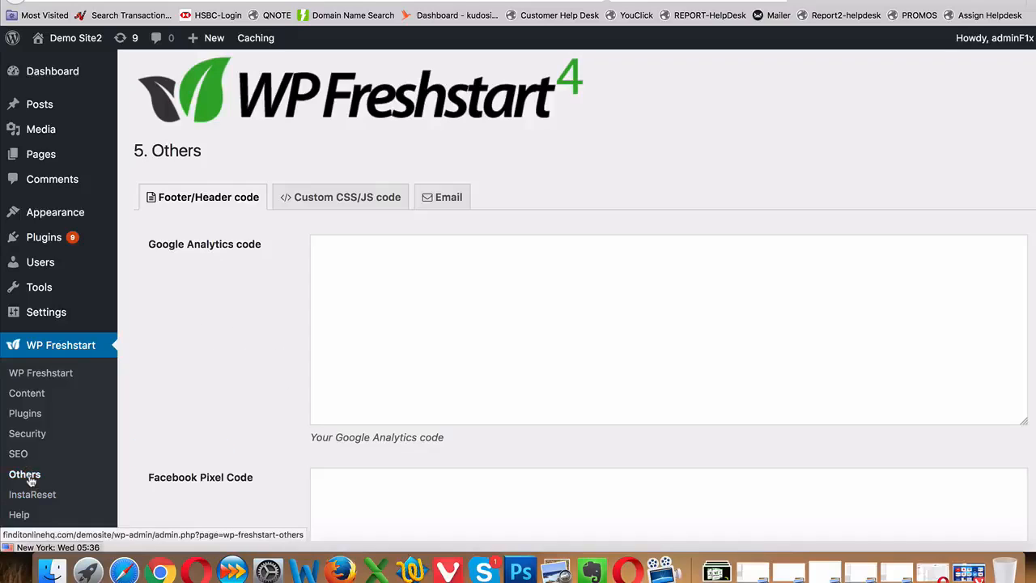
pyautogui.scroll(-10, 163, 393)
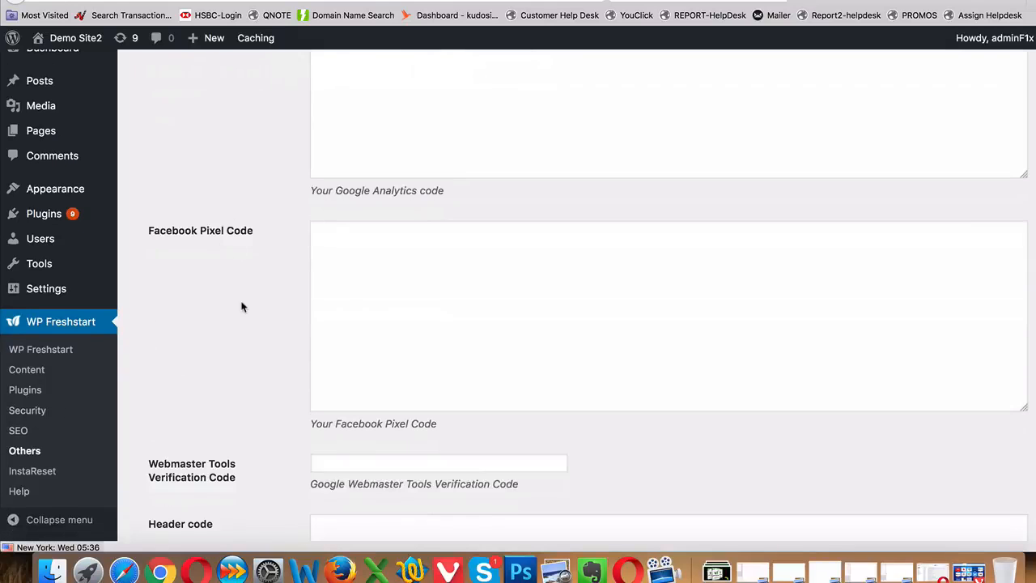
pyautogui.scroll(-2, 241, 307)
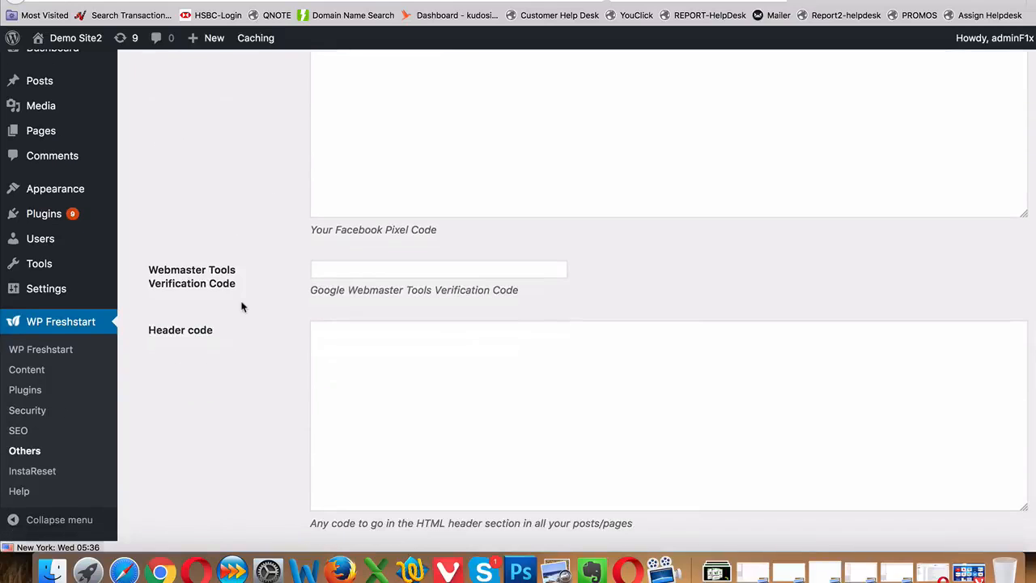
pyautogui.click(398, 374)
pyautogui.scroll(-7, 397, 375)
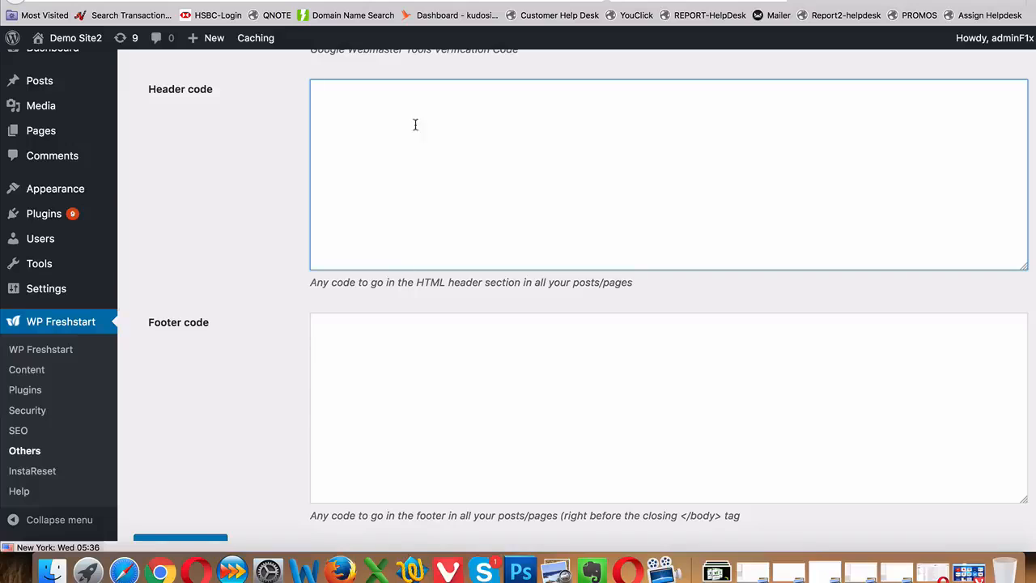
pyautogui.click(400, 351)
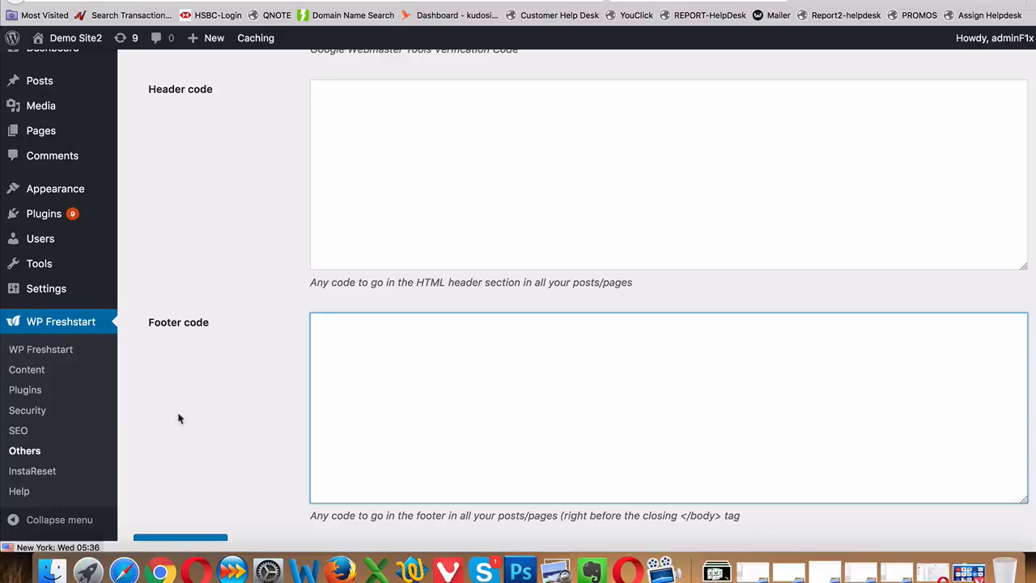
# Review the CSS code and Javascript code fields in the Custom CSS/JS code section of the Others settings
pyautogui.scroll(10, 192, 387)
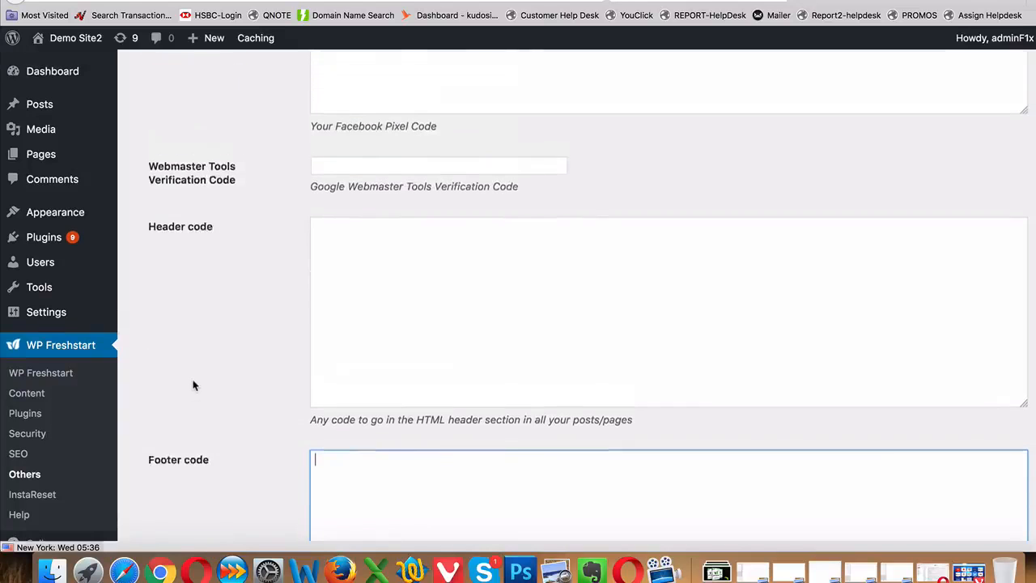
pyautogui.click(336, 147)
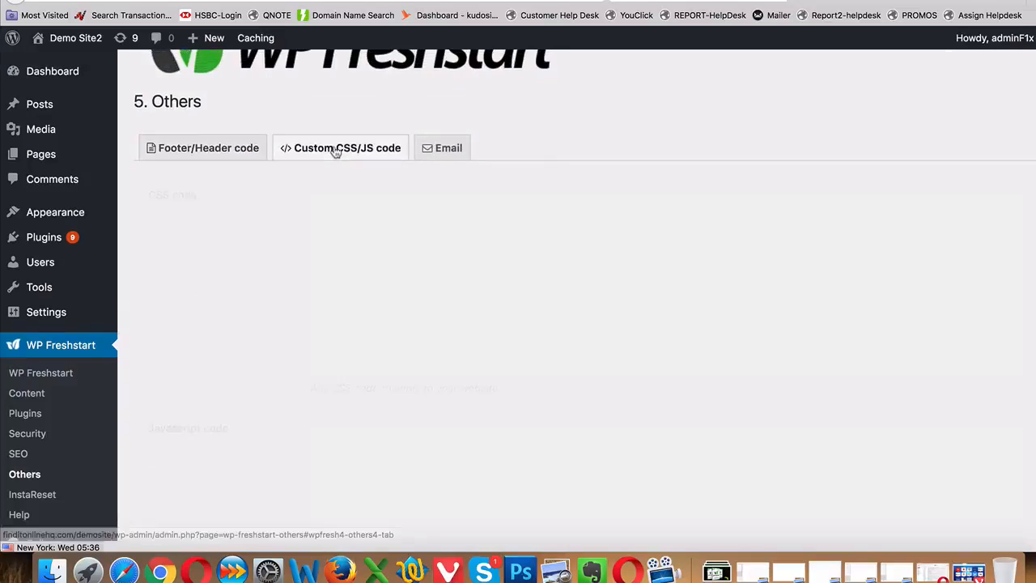
pyautogui.click(388, 278)
pyautogui.scroll(-2, 393, 308)
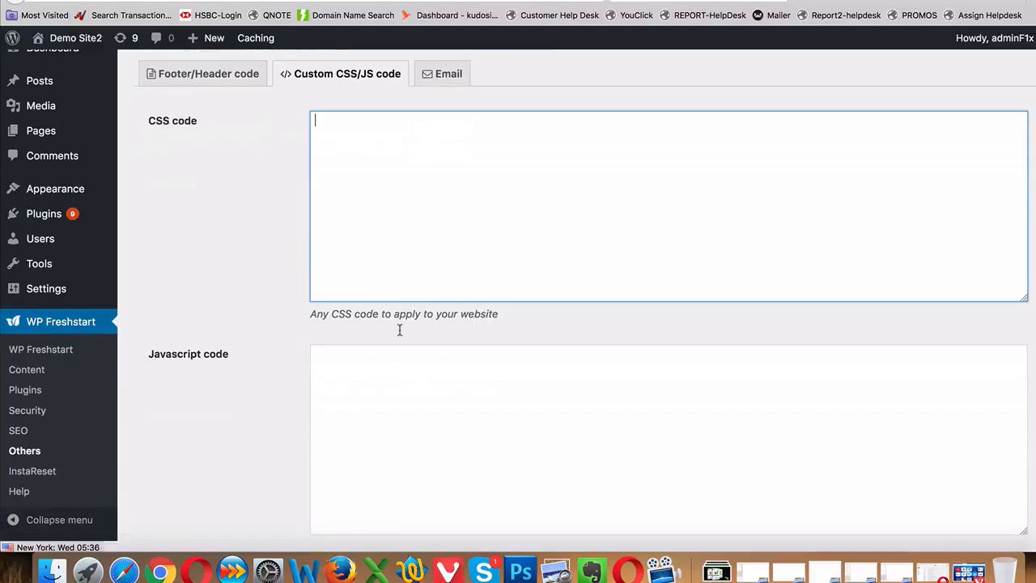
pyautogui.click(396, 412)
pyautogui.scroll(-2, 397, 413)
pyautogui.scroll(3, 437, 243)
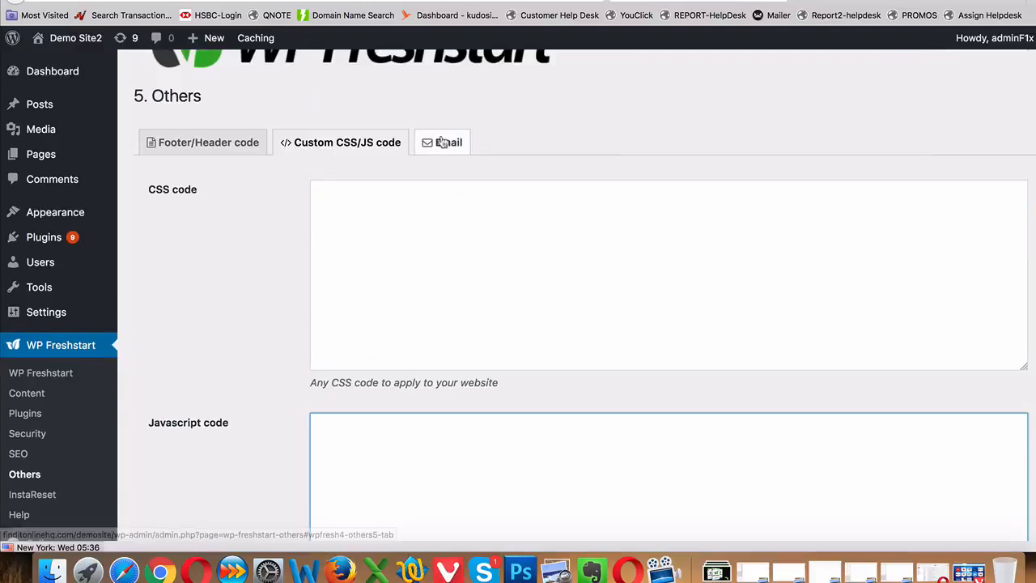
# Review the Mail From e-mail and Mail From name fields in the Email section of the Others settings
pyautogui.click(443, 142)
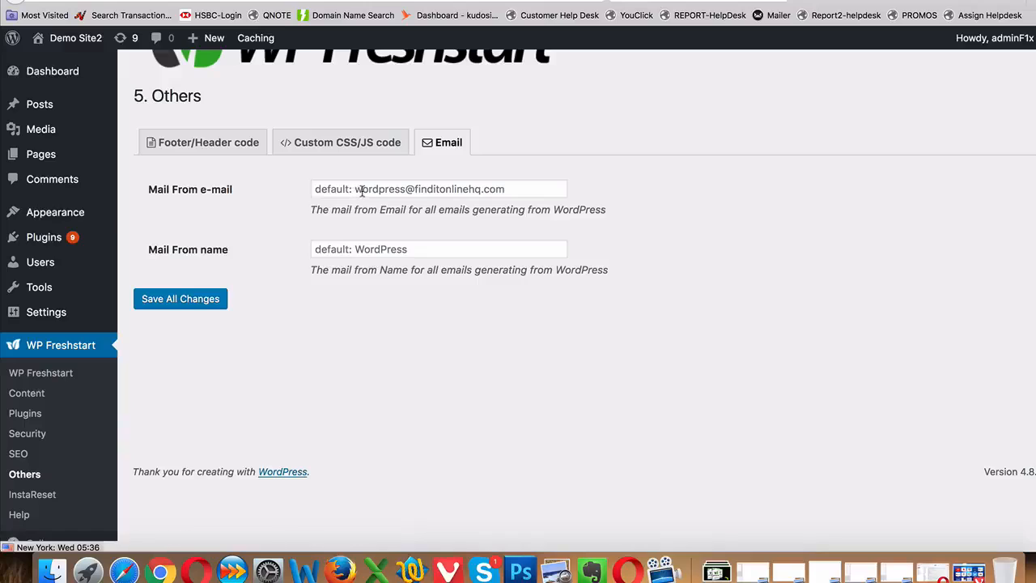
pyautogui.click(362, 191)
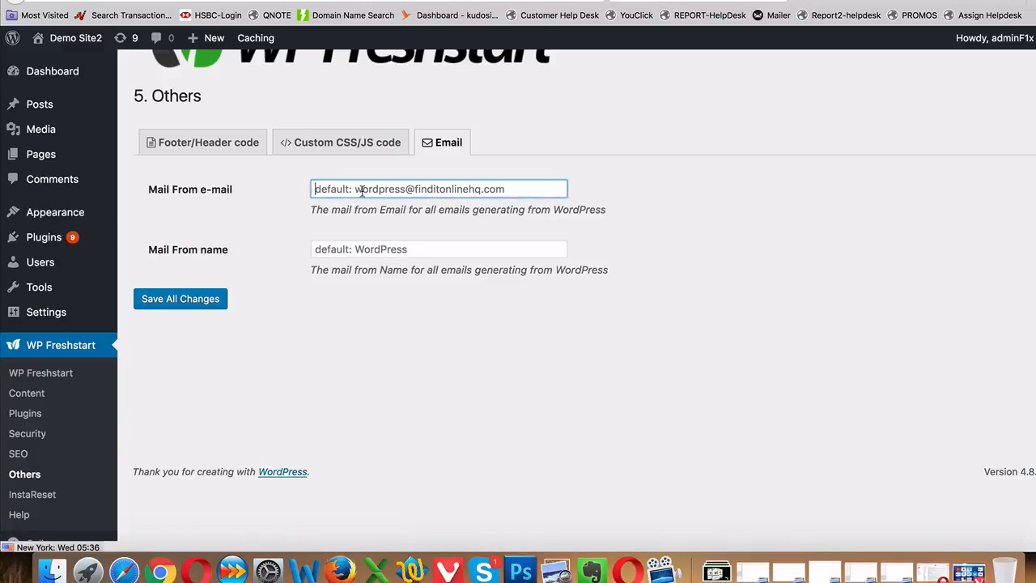
pyautogui.click(349, 252)
pyautogui.click(353, 359)
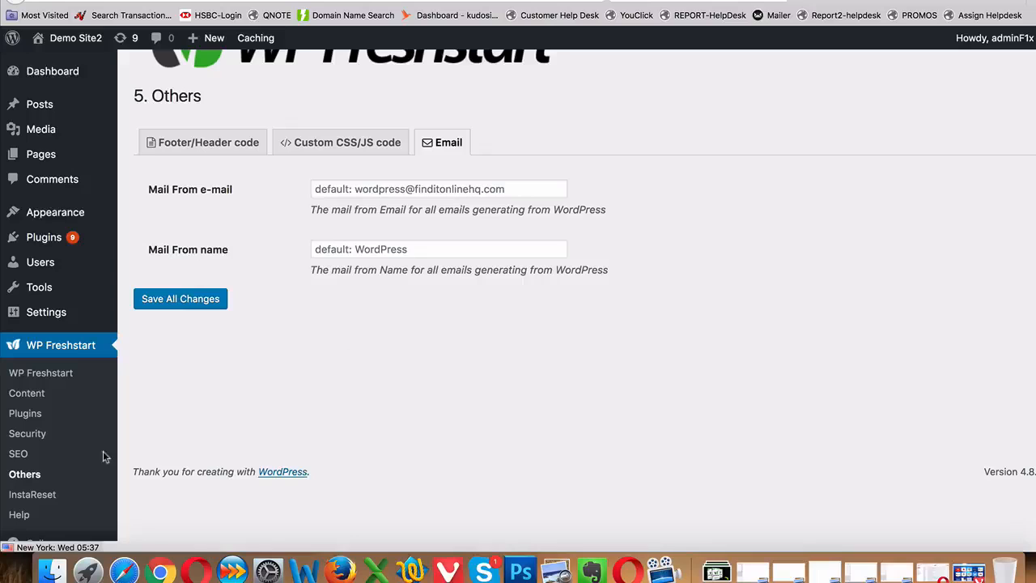
# Examine the InstaReset page and its CONFIRM field without running the database reset
pyautogui.click(37, 499)
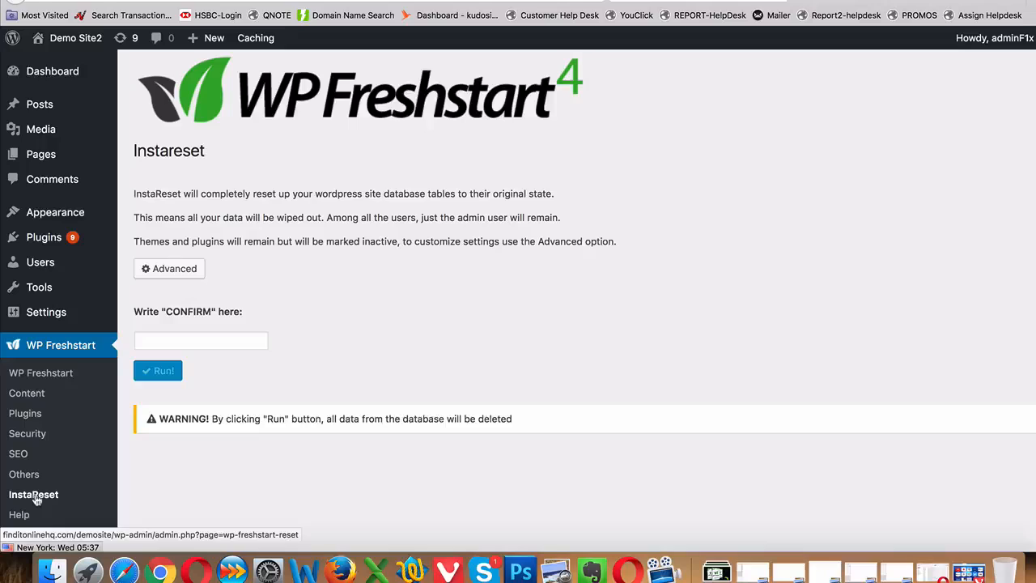
pyautogui.click(178, 343)
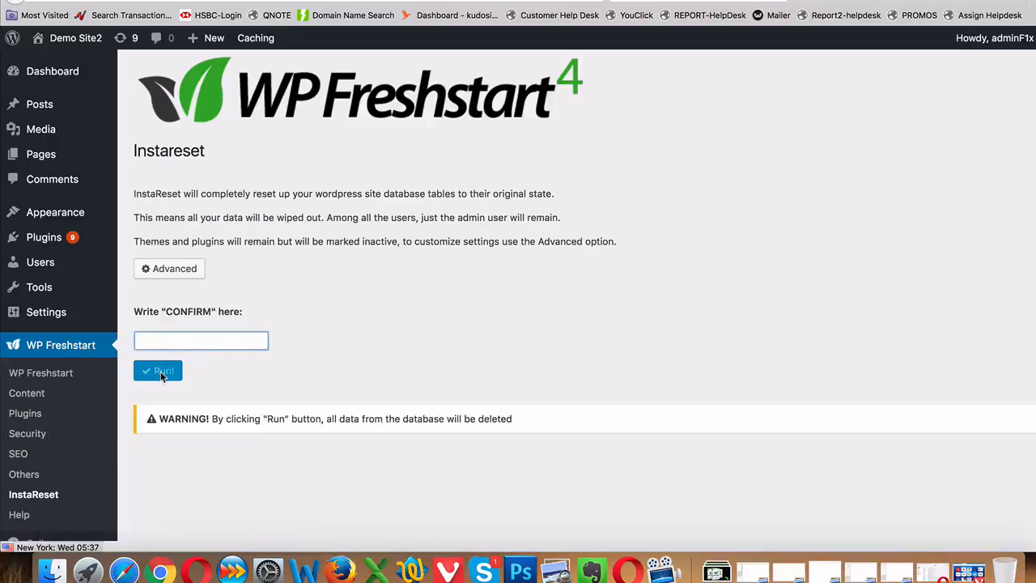